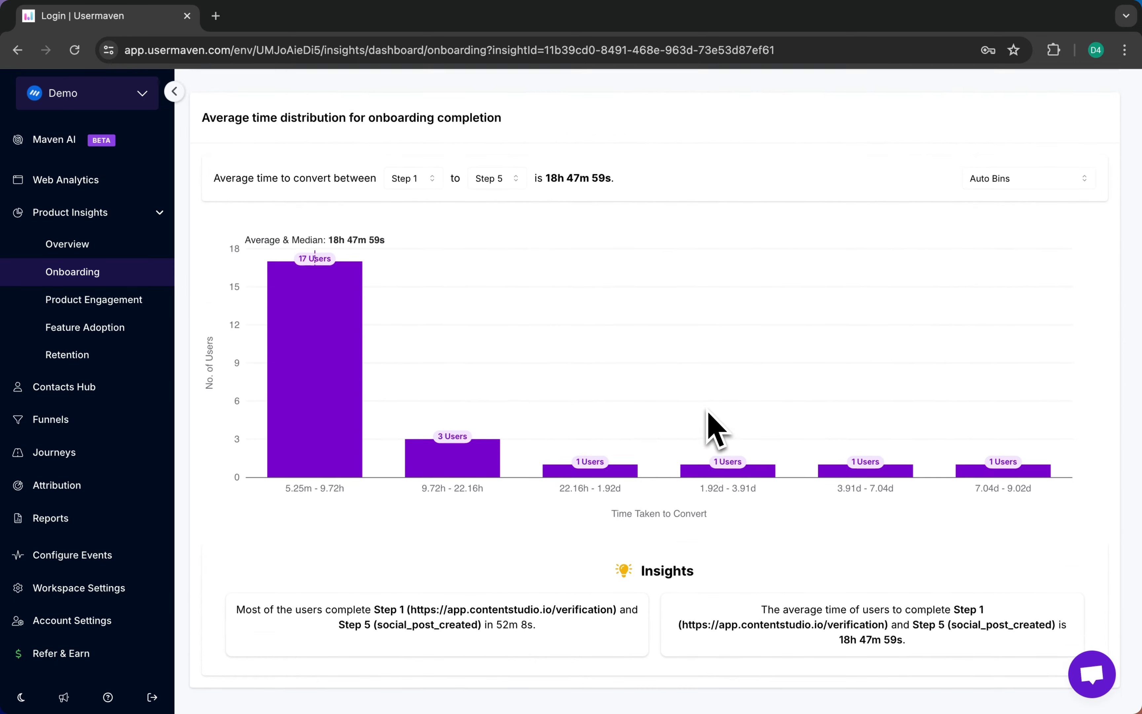
Open the Onboarding report under Product Insights
scroll(715, 427, "up", 20)
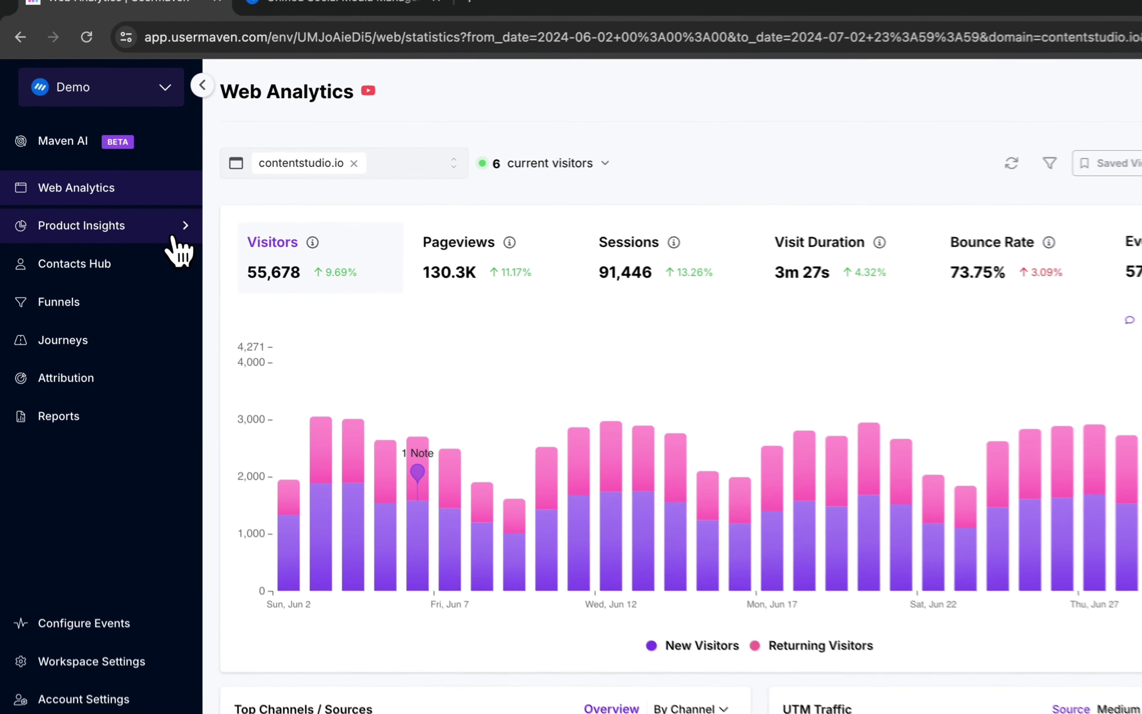
left_click(154, 213)
left_click(107, 273)
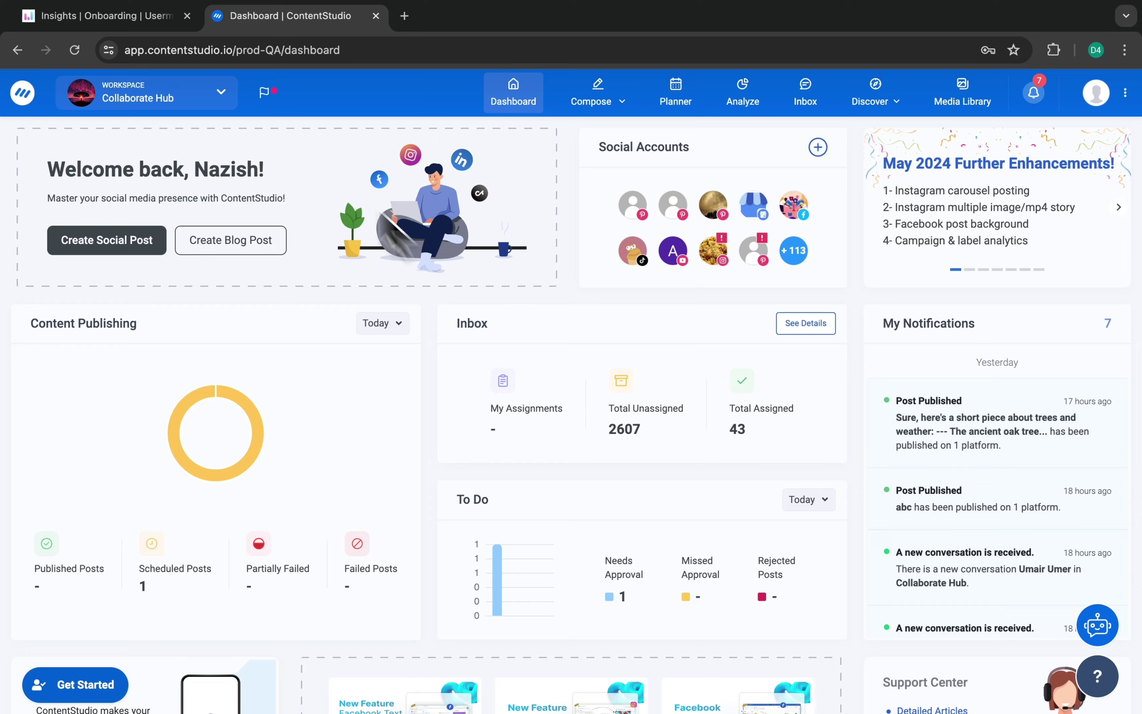
Return from ContentStudio to the Usermaven onboarding form and name the new insight "Onboarding for ContentStudio"
left_click(199, 28)
left_click(389, 210)
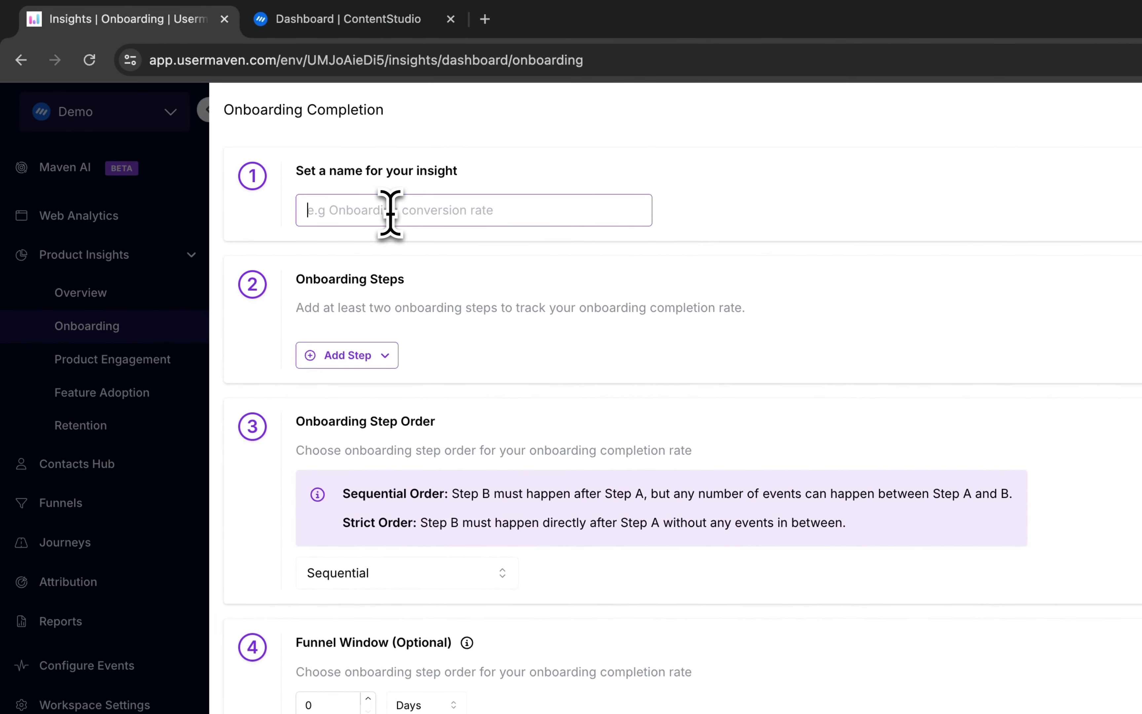
type("Onboarding for ContentStudio")
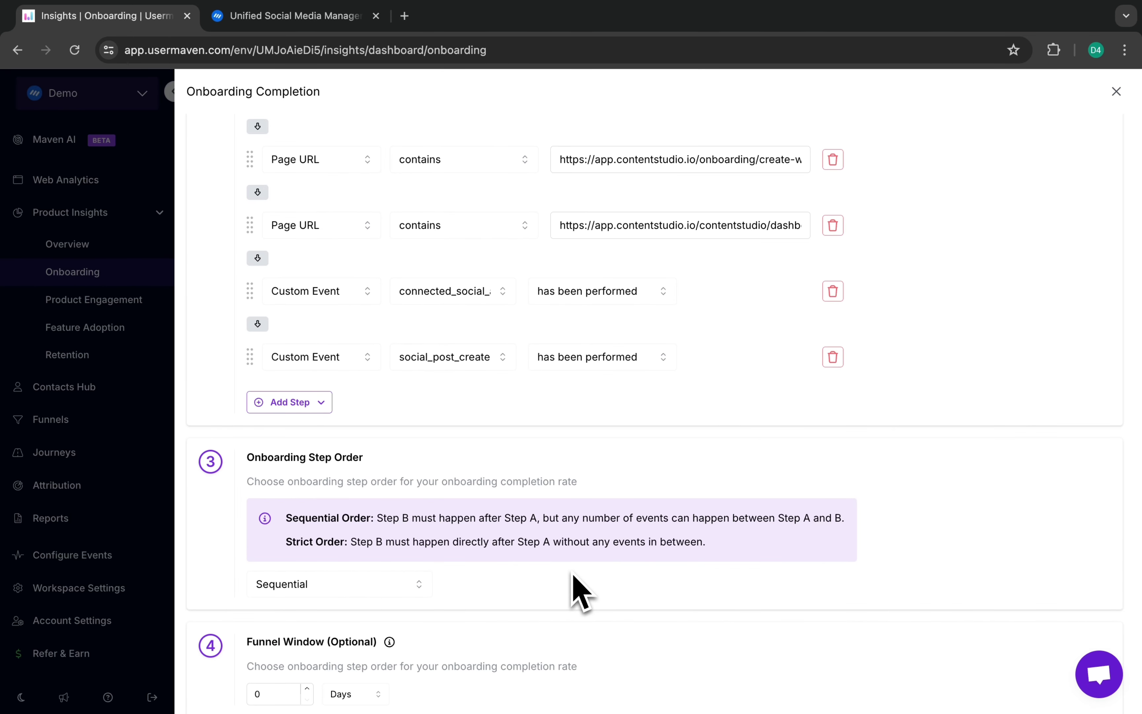
Save the new insight with the step order kept at Sequential and a funnel window of 7 days
left_click(358, 590)
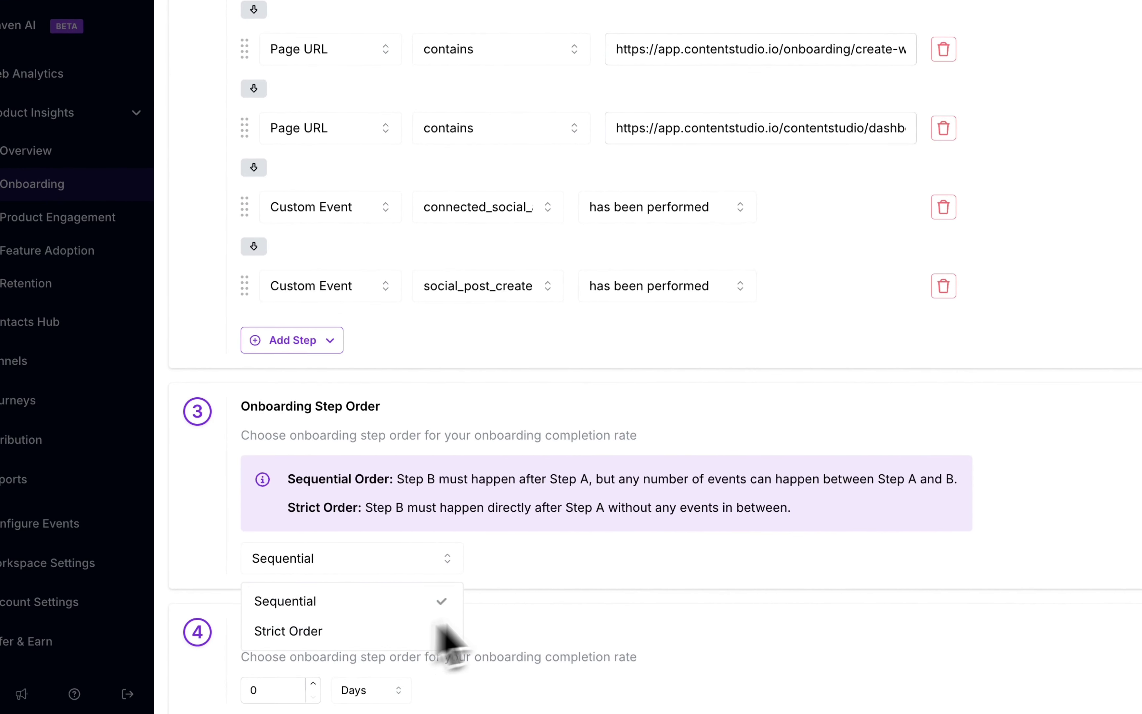
left_click(542, 526)
scroll(547, 525, "down", 2)
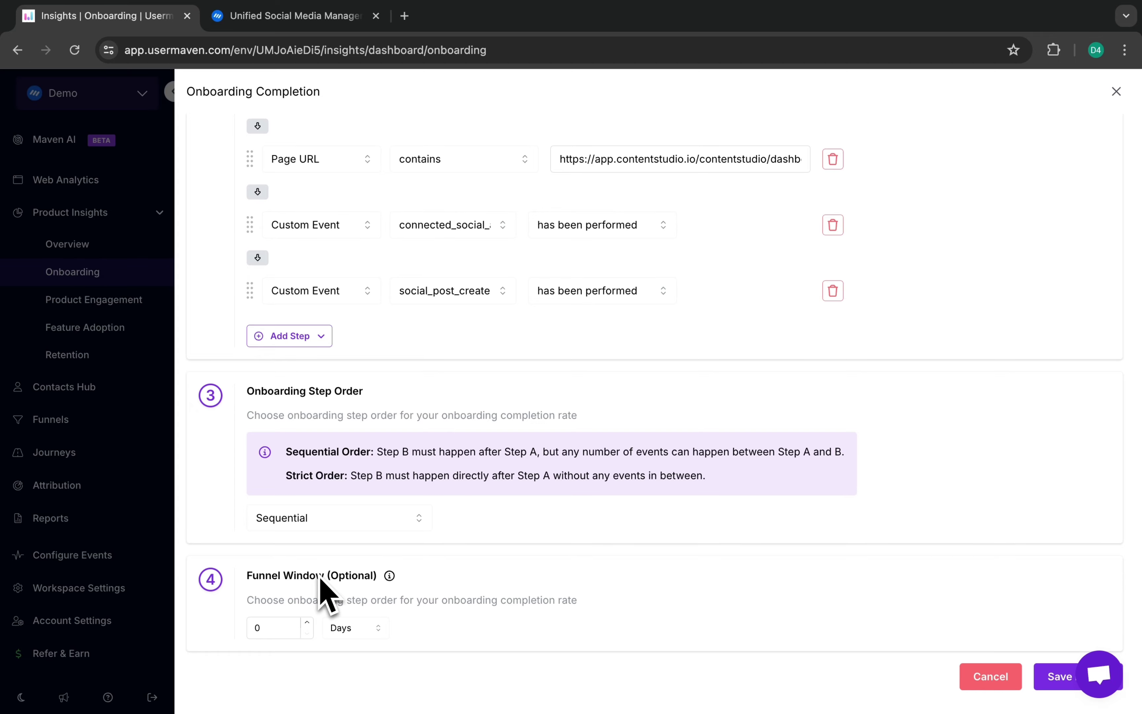
left_click(286, 628)
key("BackSpace")
type("7")
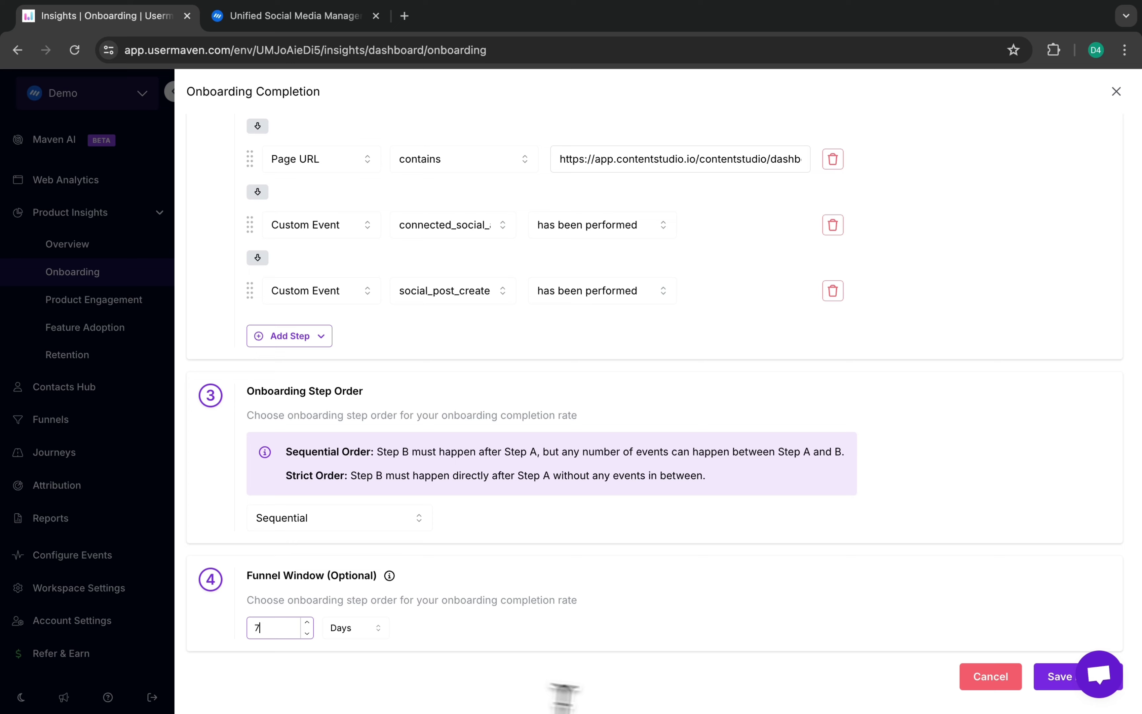
left_click(1060, 678)
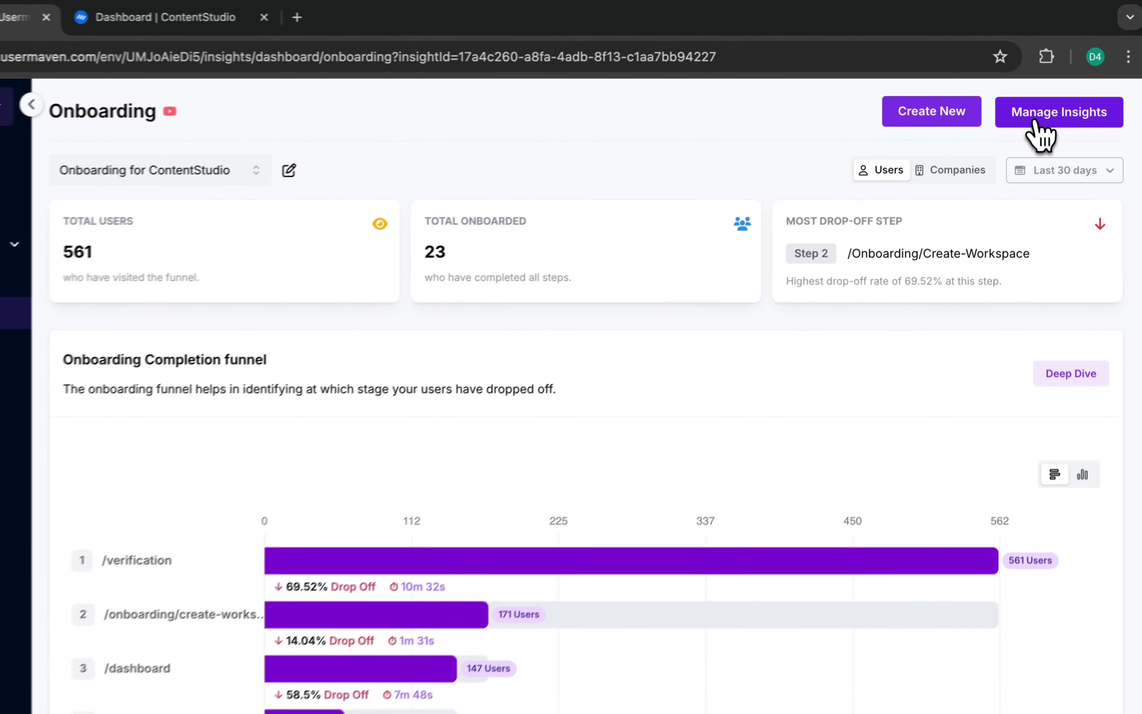
Open the Onboarding for ContentStudio insight for editing from the existing onboarding reports
left_click(1048, 109)
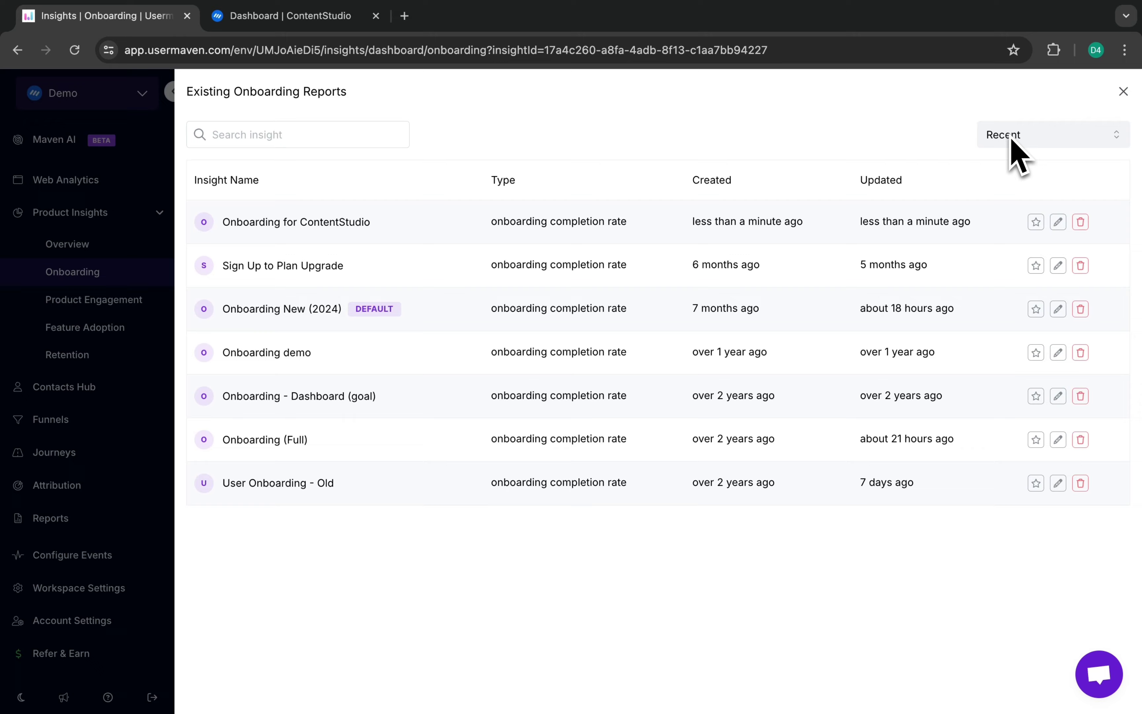
left_click(1058, 222)
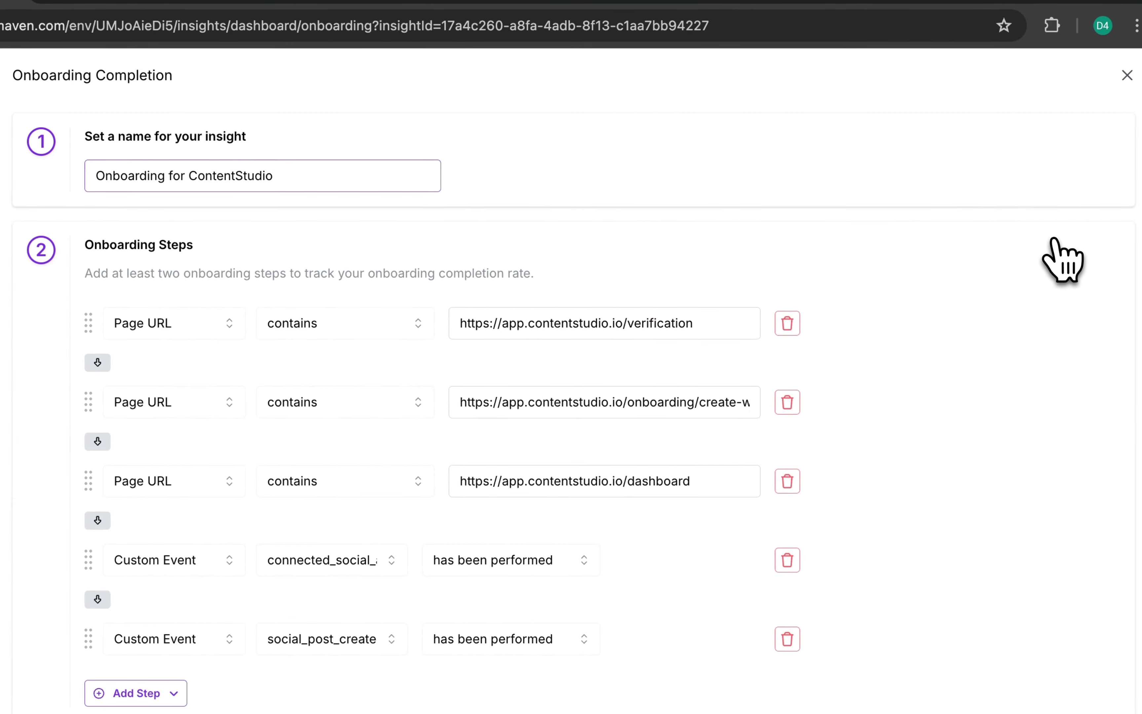
Add a Custom Event step for plan_upgraded at the end of the onboarding steps and update the insight
scroll(519, 542, "down", 4)
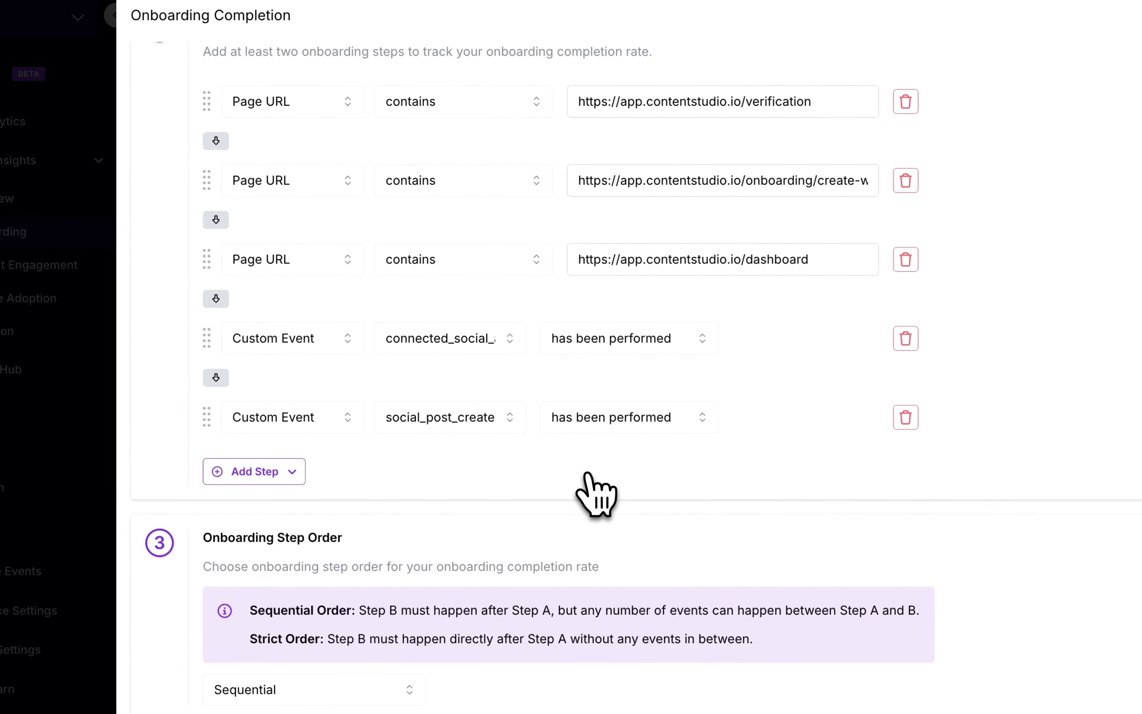
left_click(294, 463)
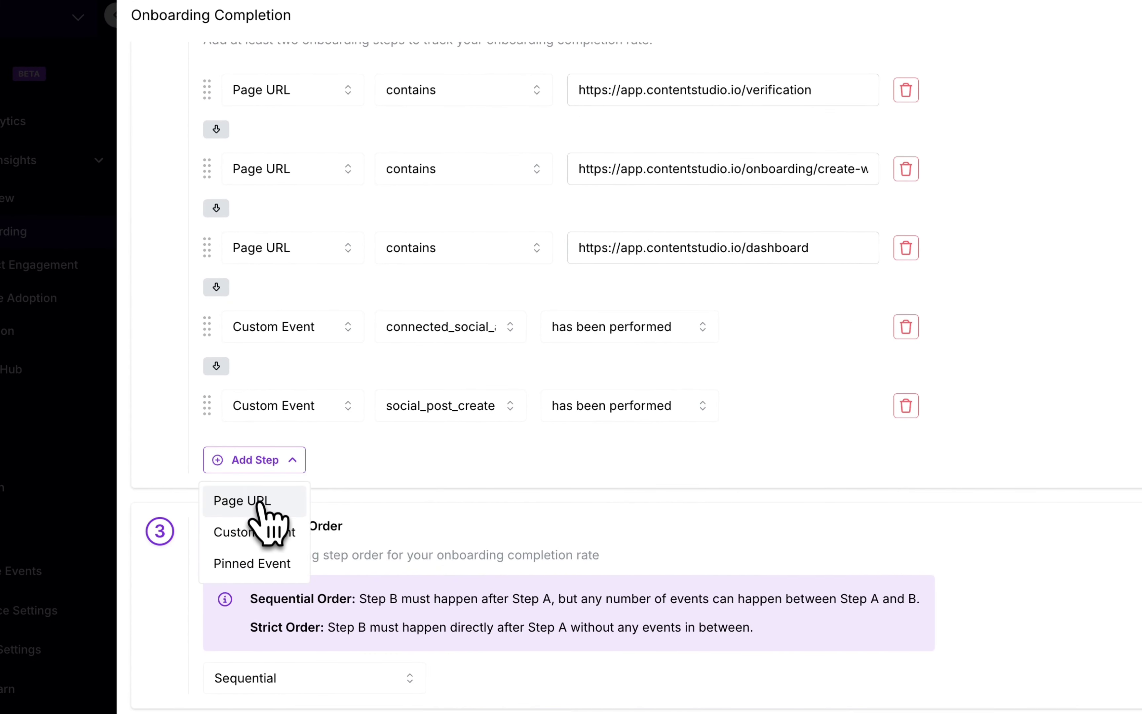
left_click(255, 532)
left_click(432, 484)
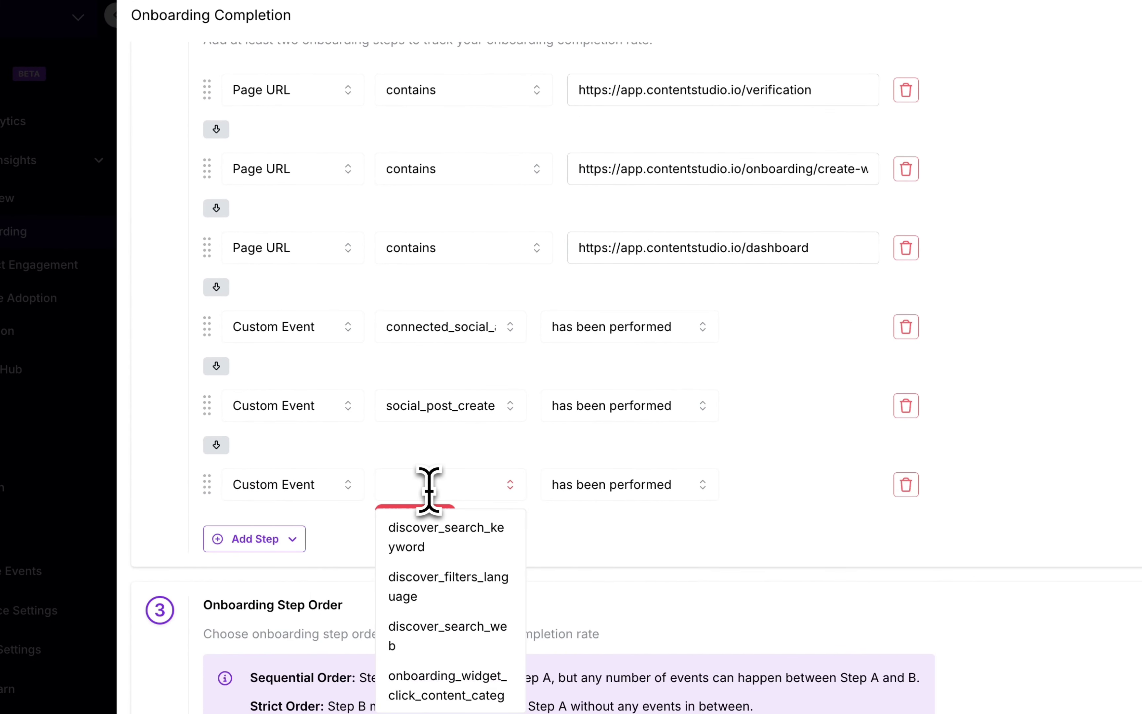
type("planw")
key("BackSpace")
key("BackSpace")
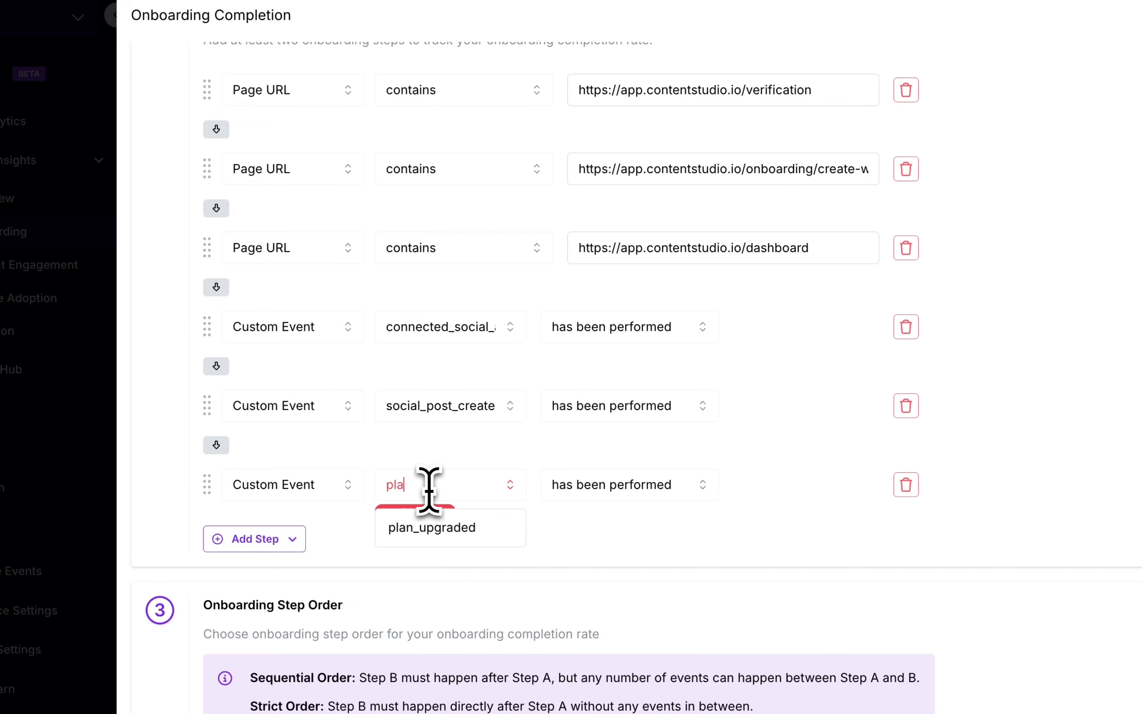
type("n")
left_click(430, 527)
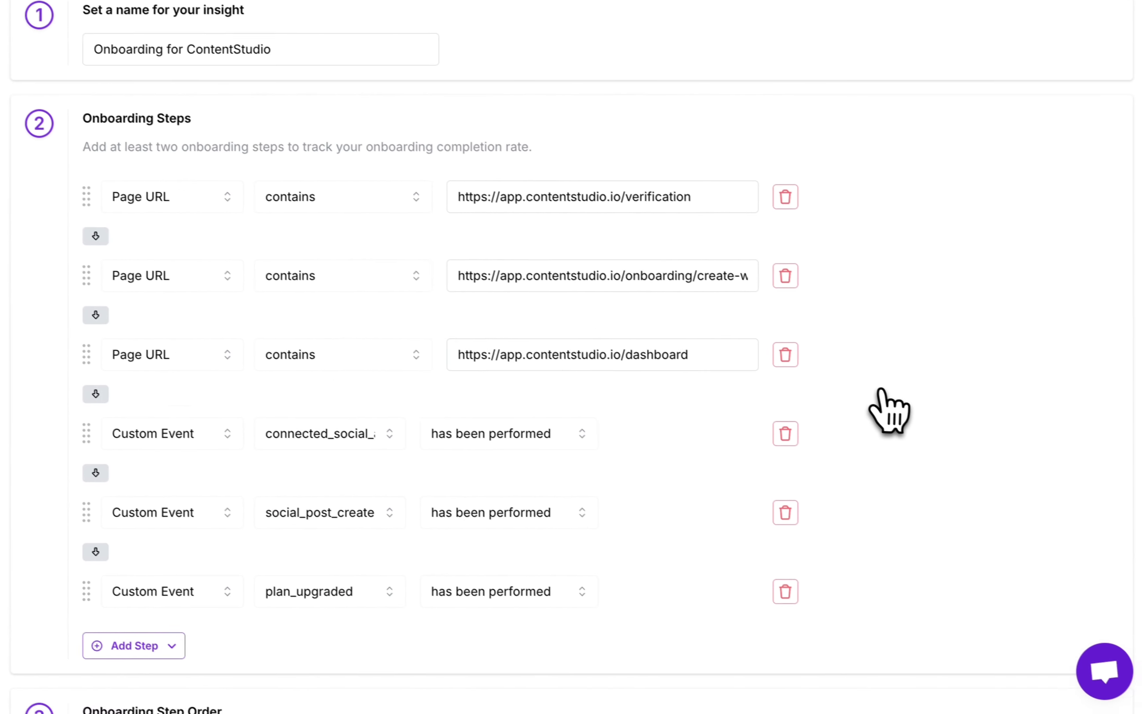
scroll(873, 398, "down", 8)
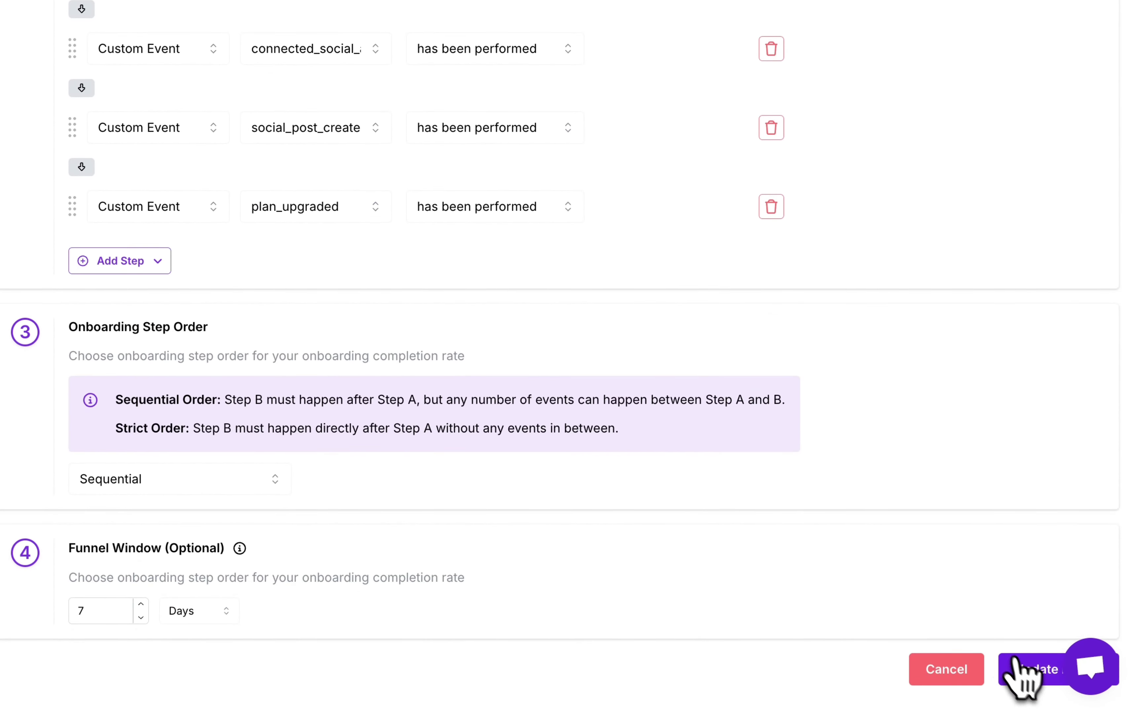
left_click(1022, 669)
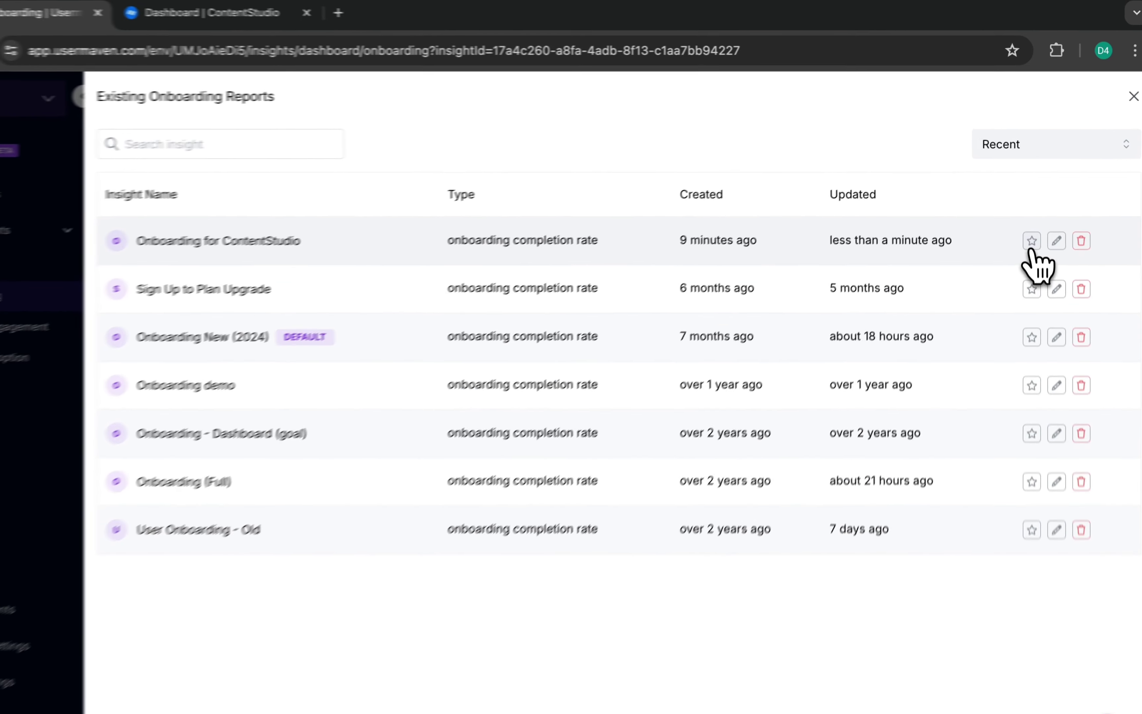
Make Onboarding for ContentStudio the default onboarding insight and return to the Onboarding report
left_click(1031, 241)
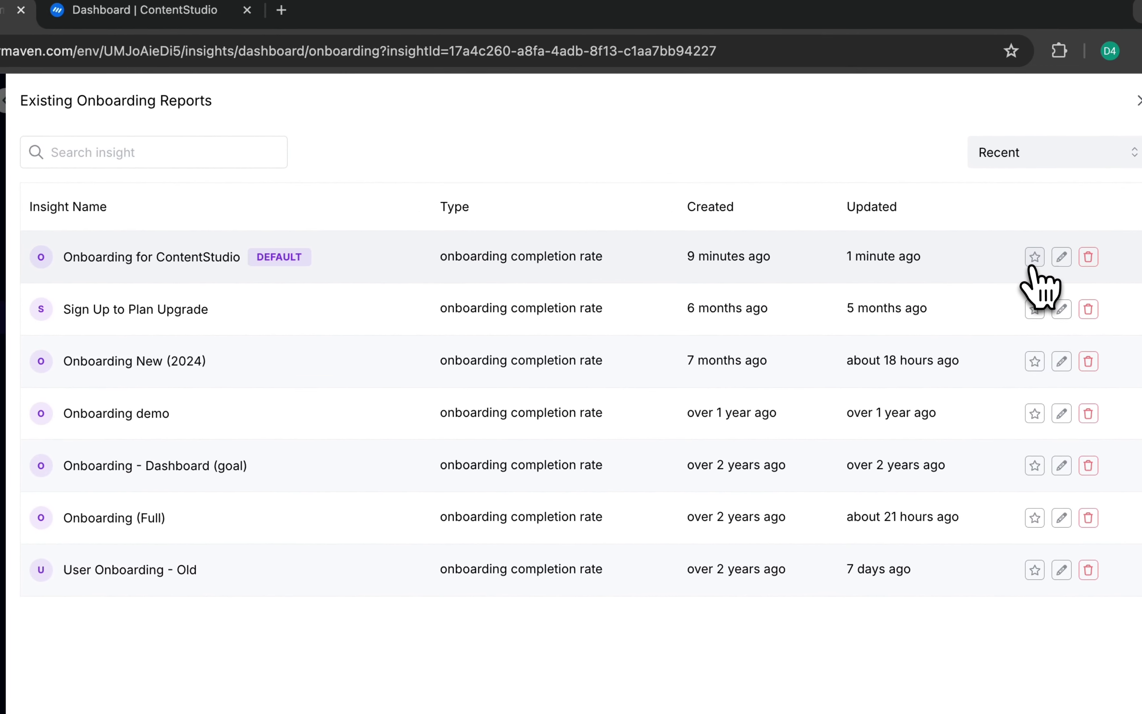
left_click(5, 271)
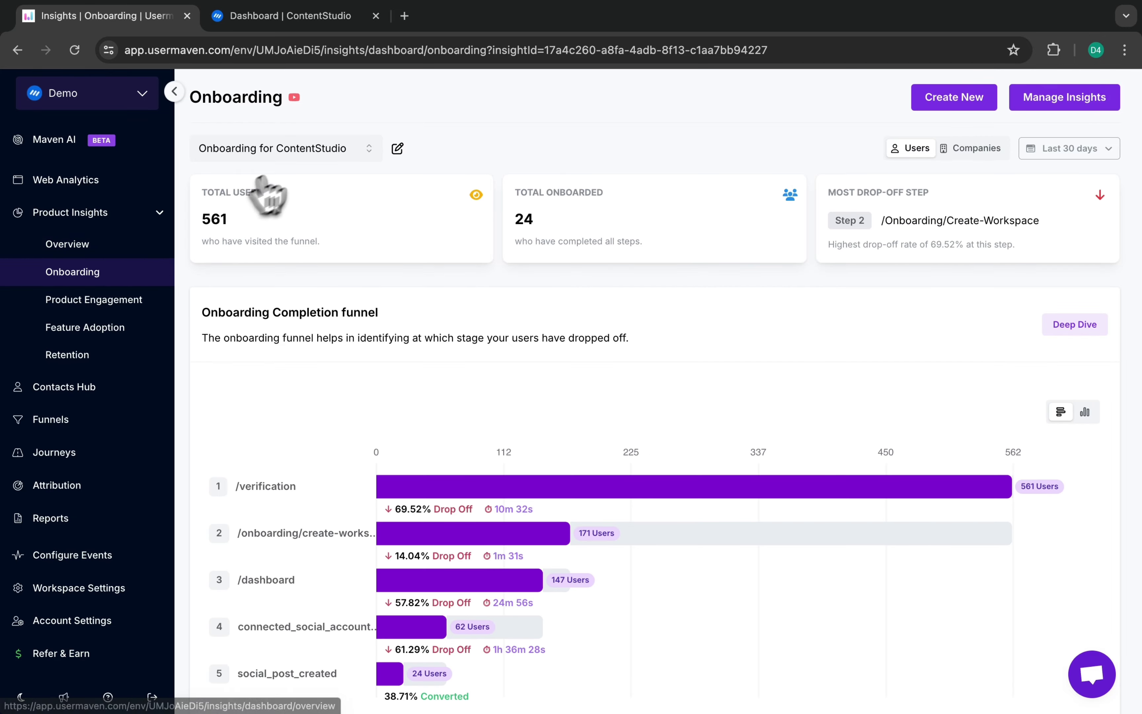
left_click(320, 154)
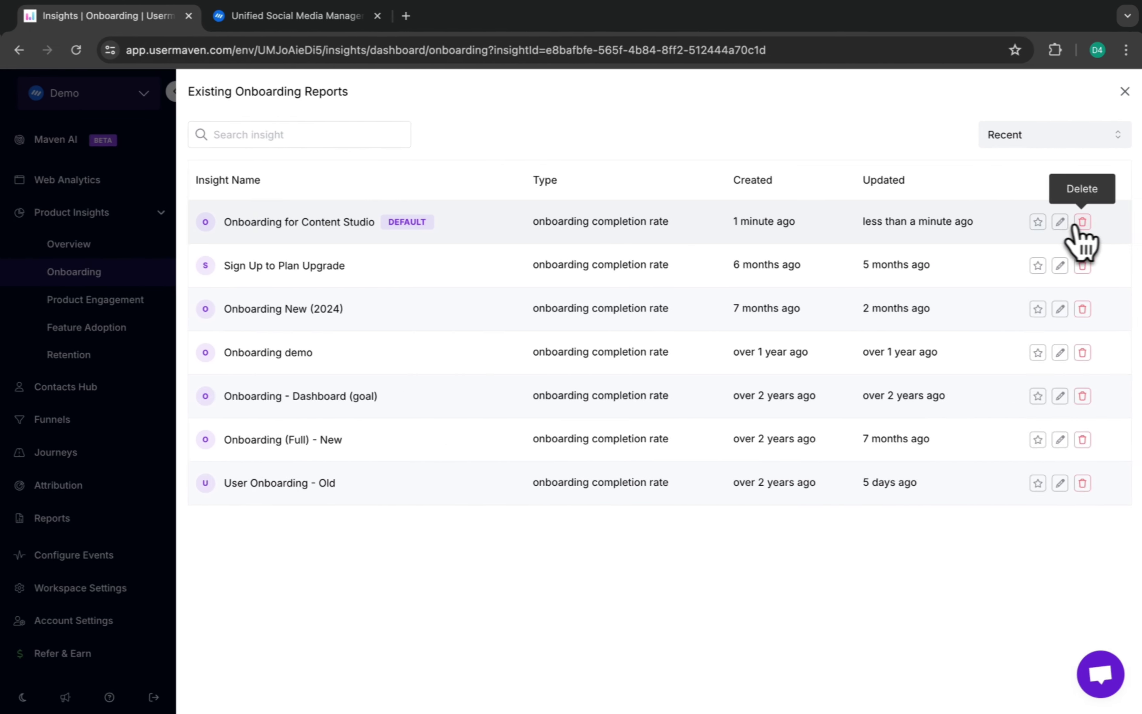
Delete the "Onboarding for Content Studio" insight and set "Onboarding (Full) - New" as the default
left_click(1078, 223)
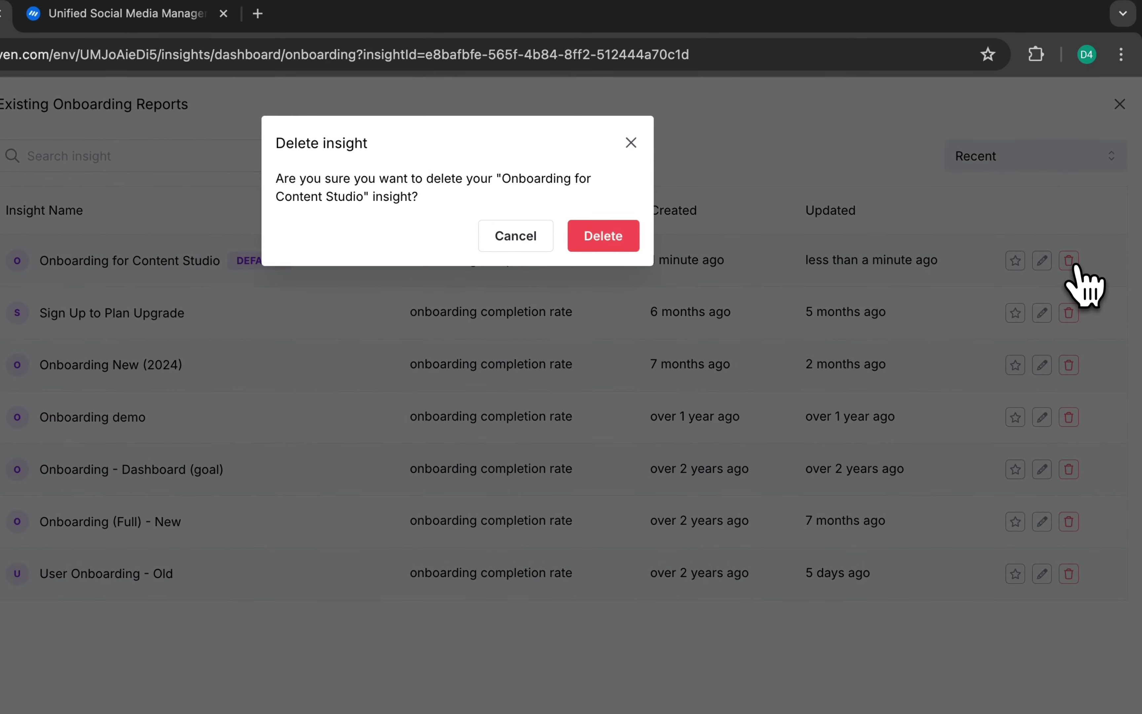
left_click(628, 234)
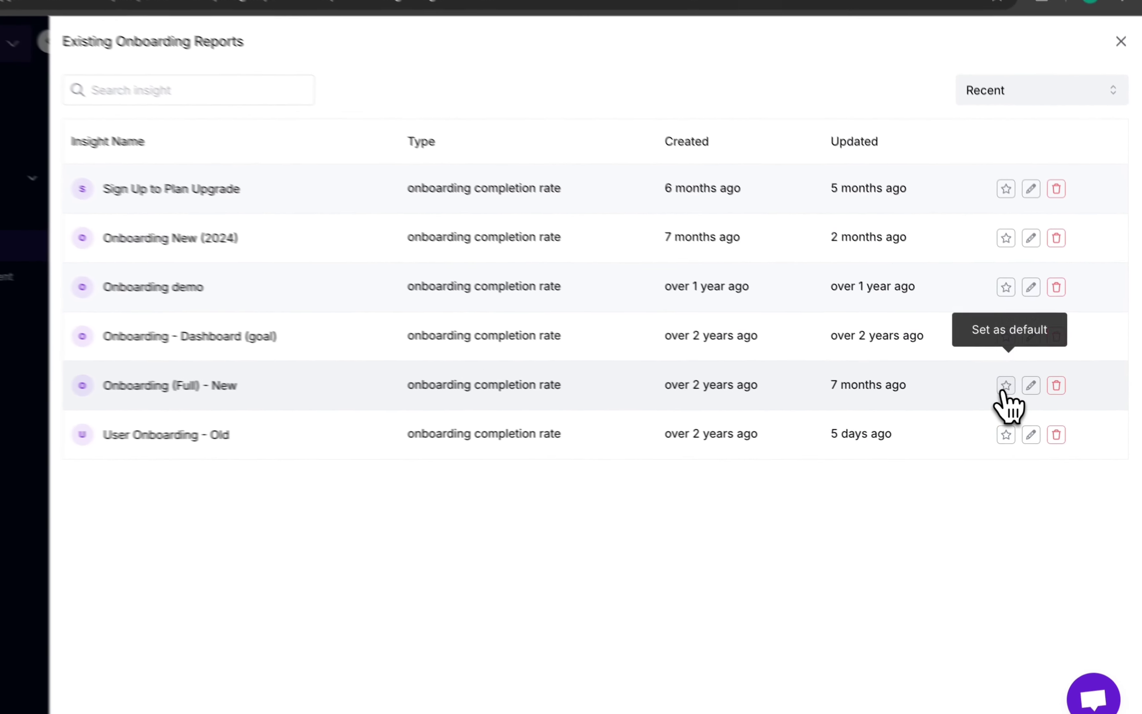
left_click(1005, 385)
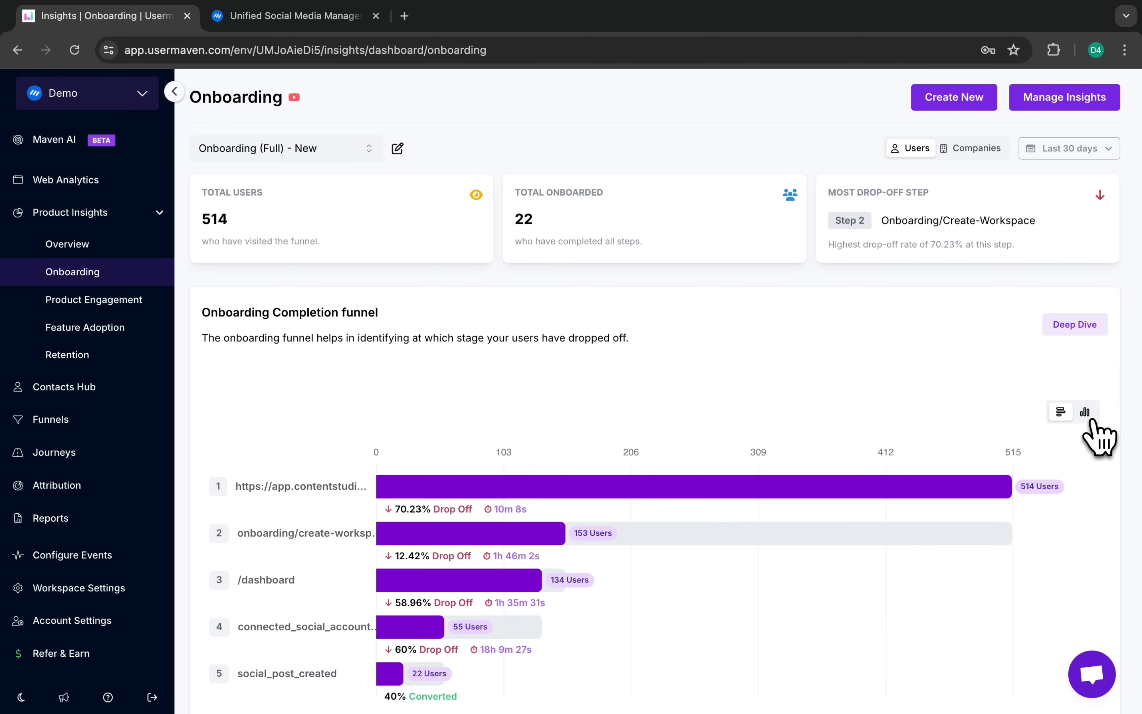
Examine the completion and drop-off details of the verification and /dashboard steps in the Onboarding Completion funnel
mouse_move(910, 493)
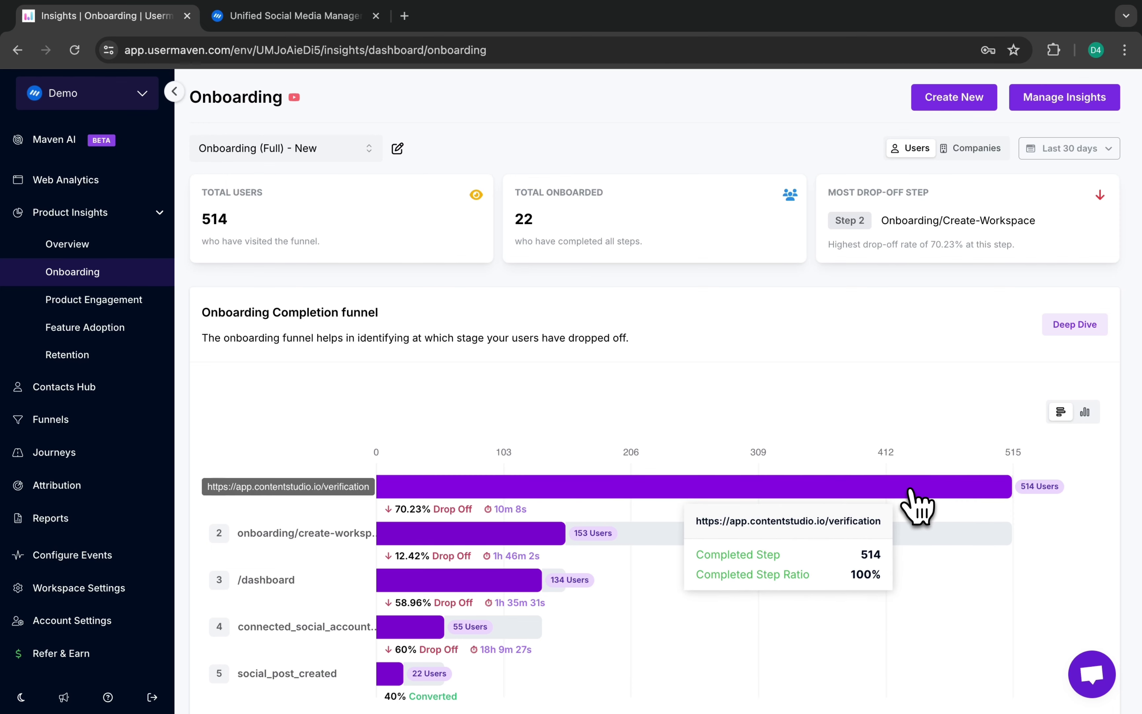
mouse_move(539, 559)
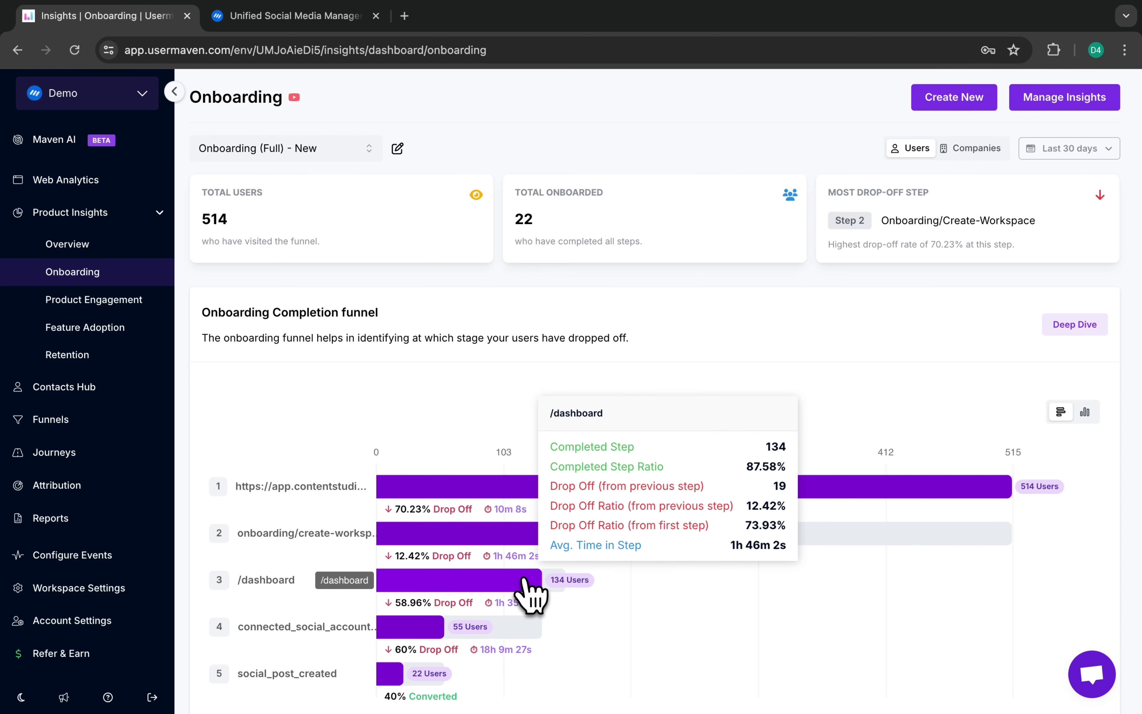
scroll(531, 594, "down", 6)
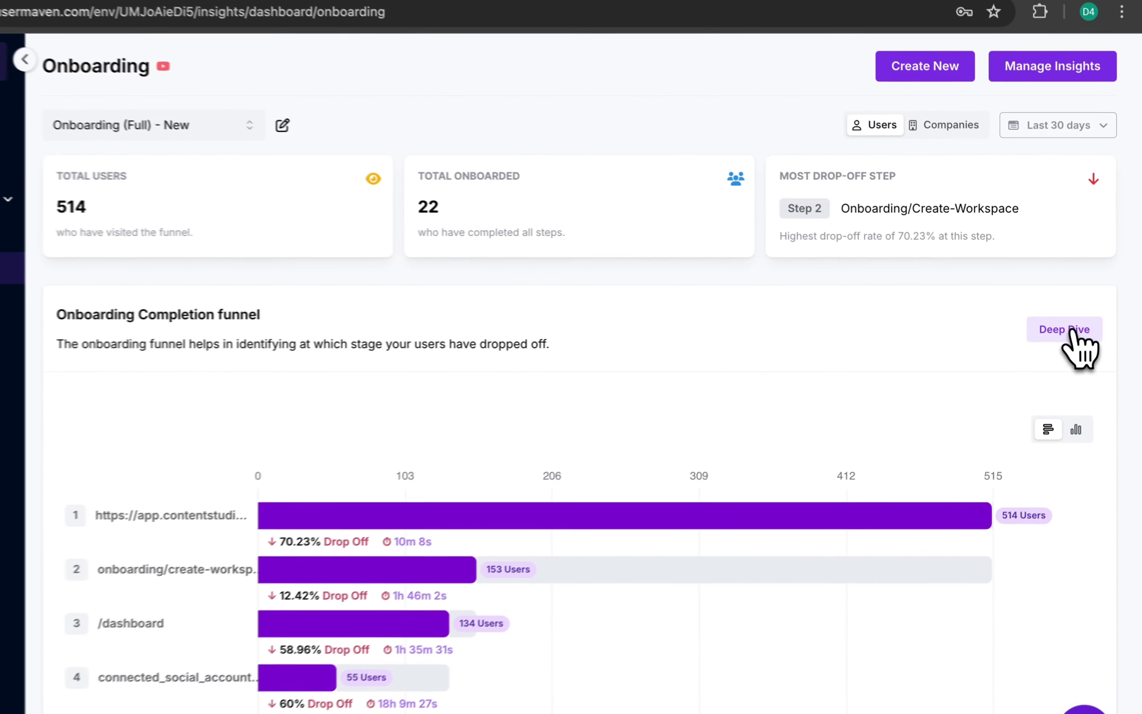
Open the funnel's Deep Dive and examine the per-step chart details and the conversion table through Step 5
left_click(1074, 324)
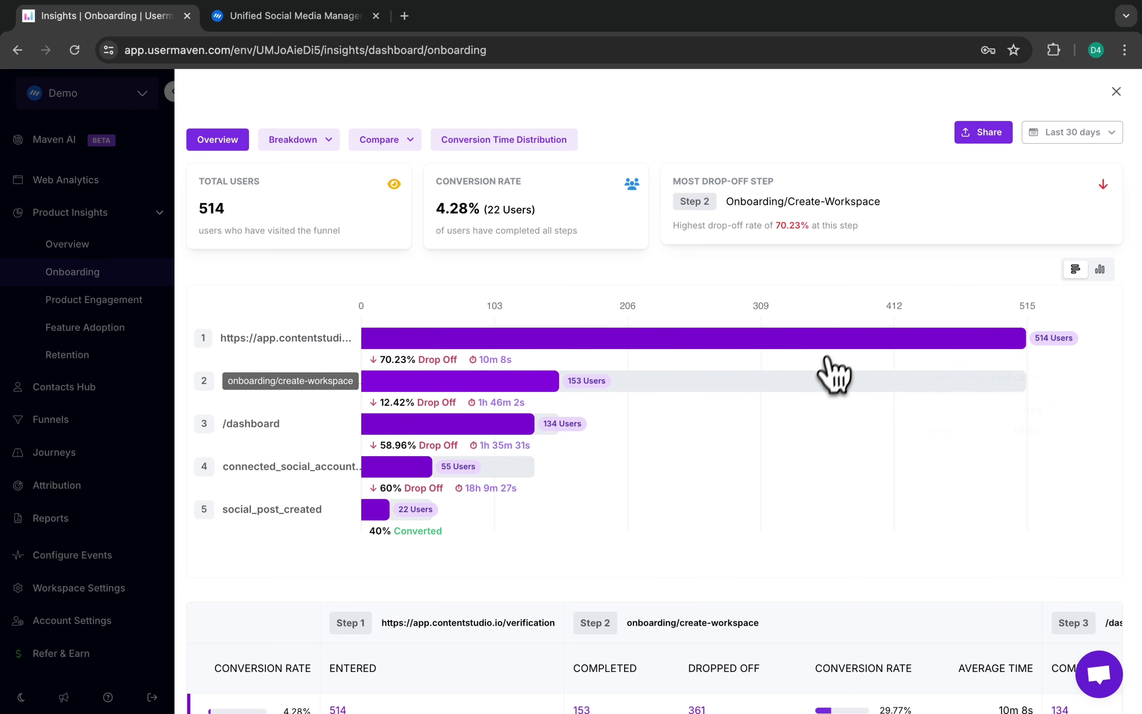
mouse_move(755, 354)
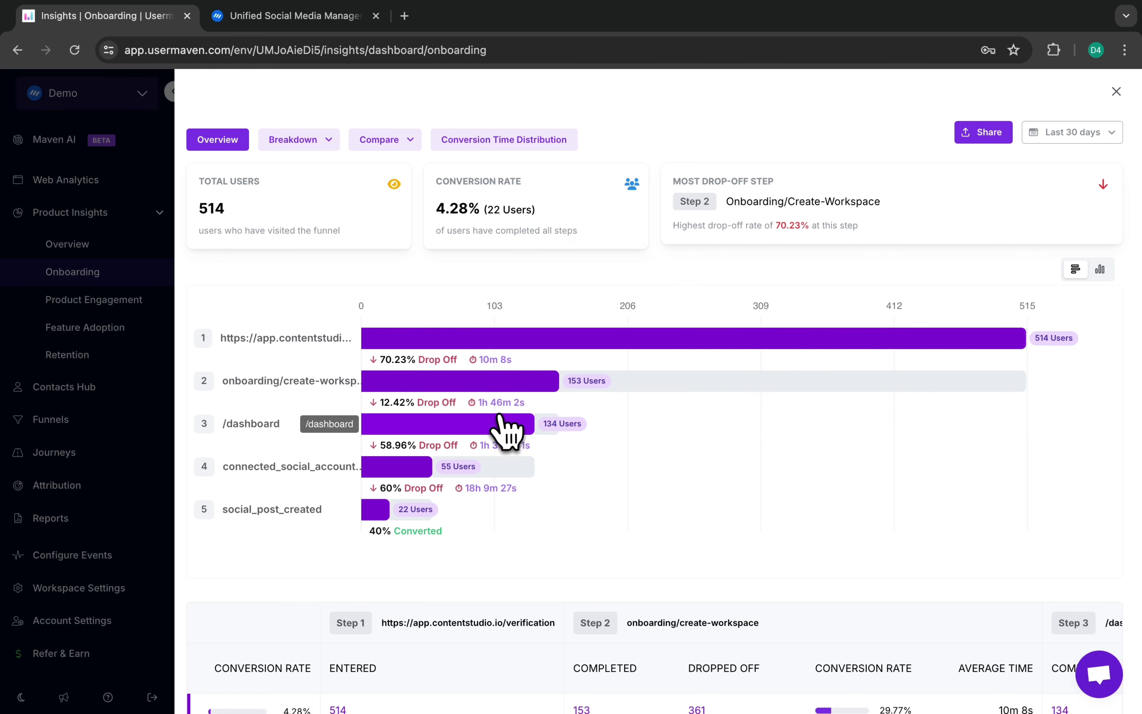
mouse_move(489, 437)
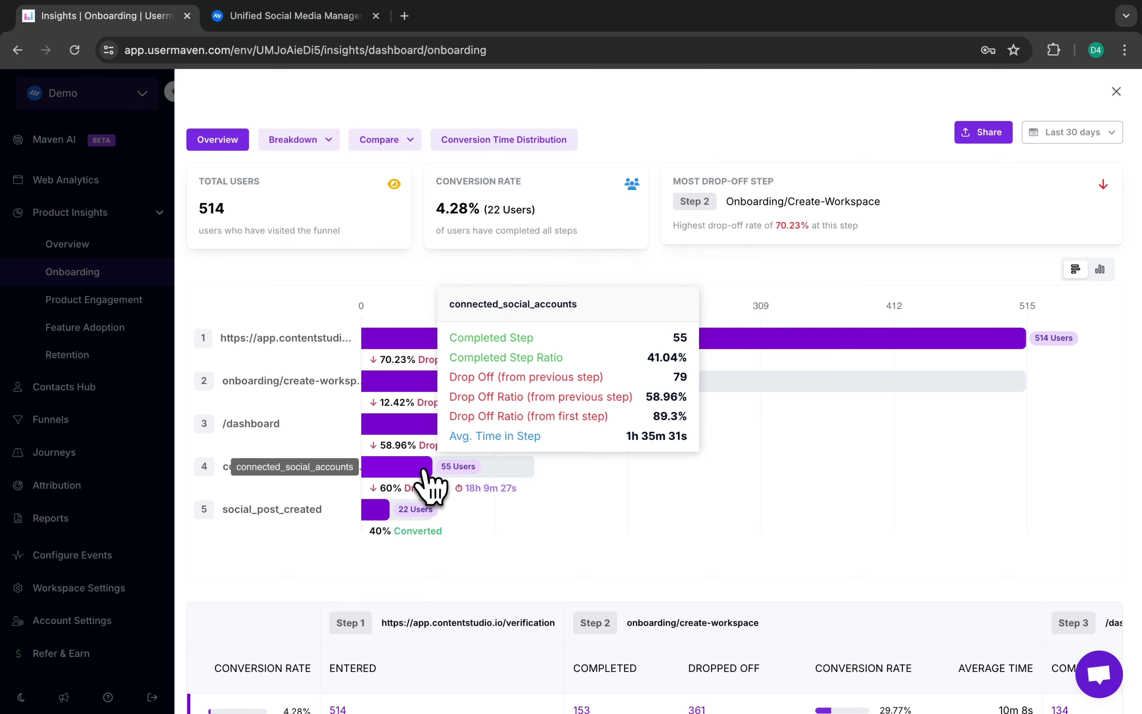
scroll(678, 626, "down", 1)
scroll(677, 625, "down", 1)
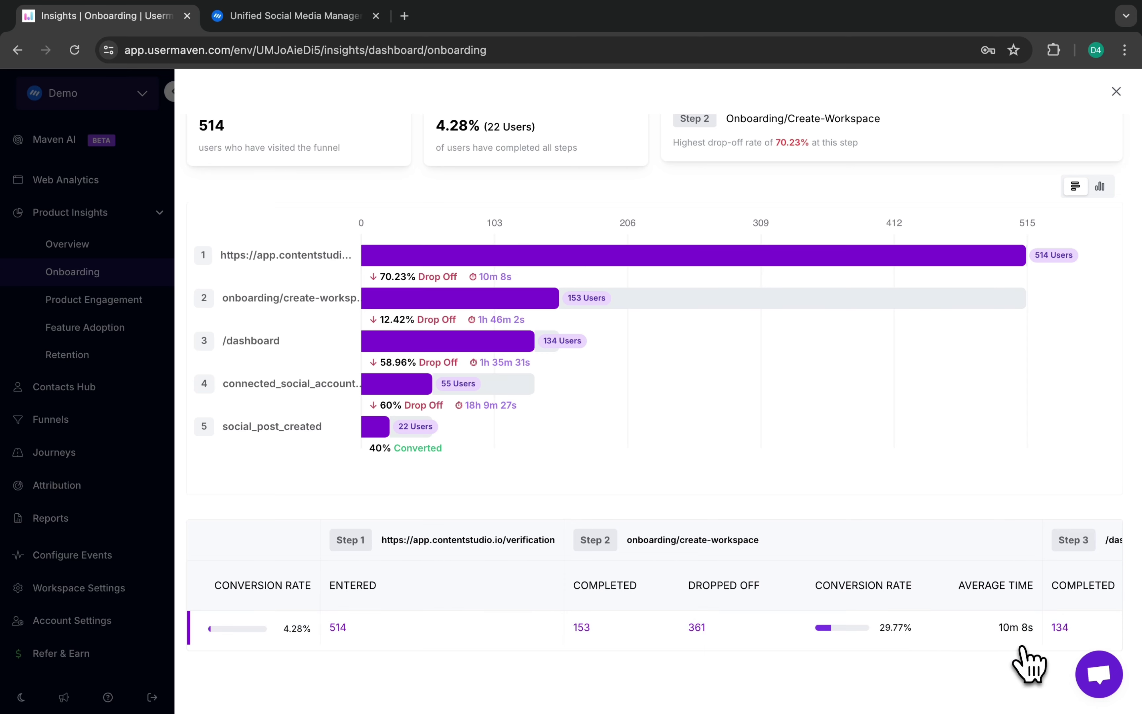
scroll(1022, 648, "right", 10)
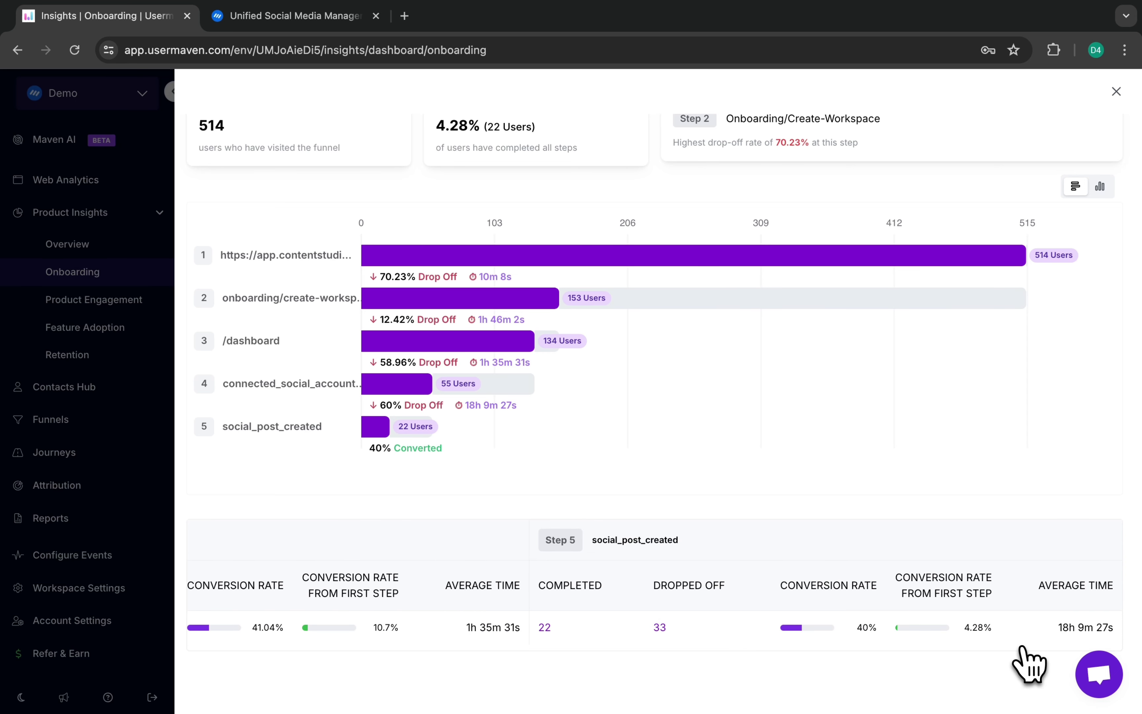
scroll(1028, 666, "left", 10)
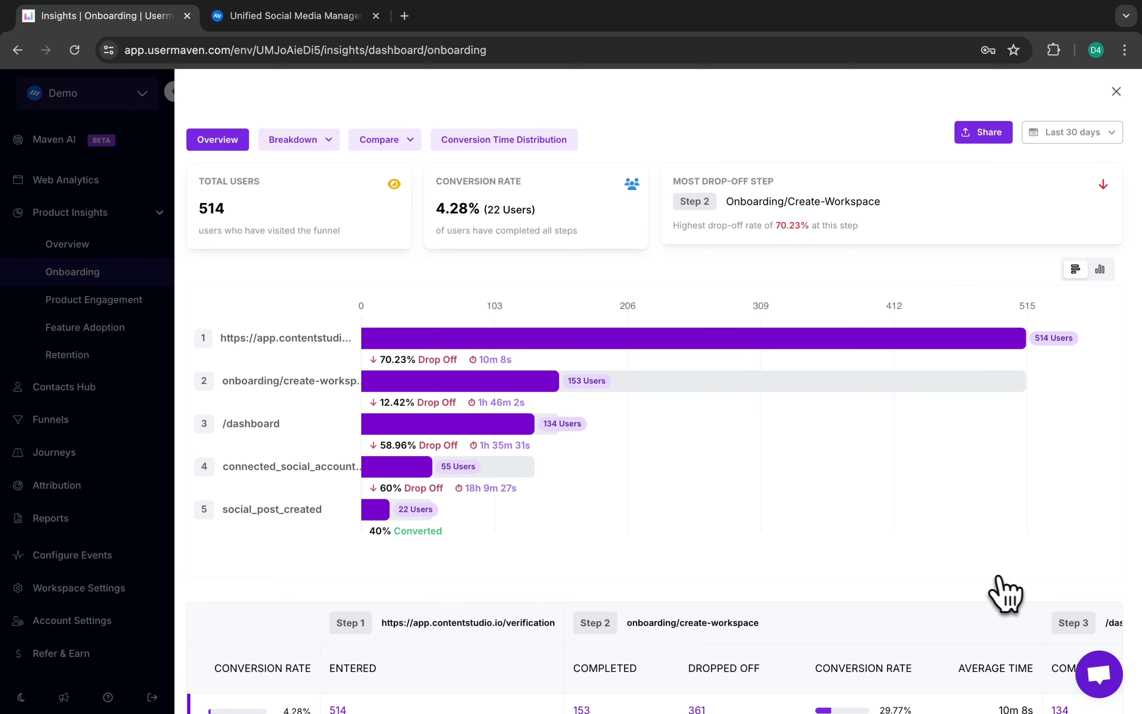
Break down the onboarding funnel by Country and inspect the US bar of the first step
left_click(326, 139)
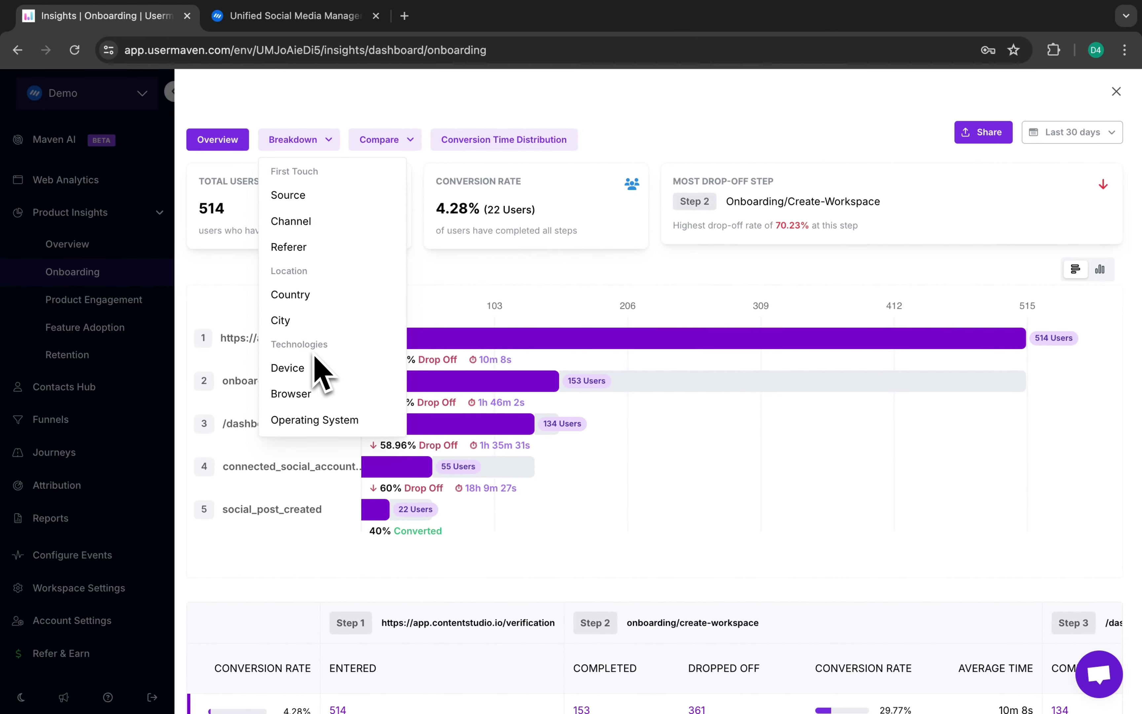
left_click(307, 294)
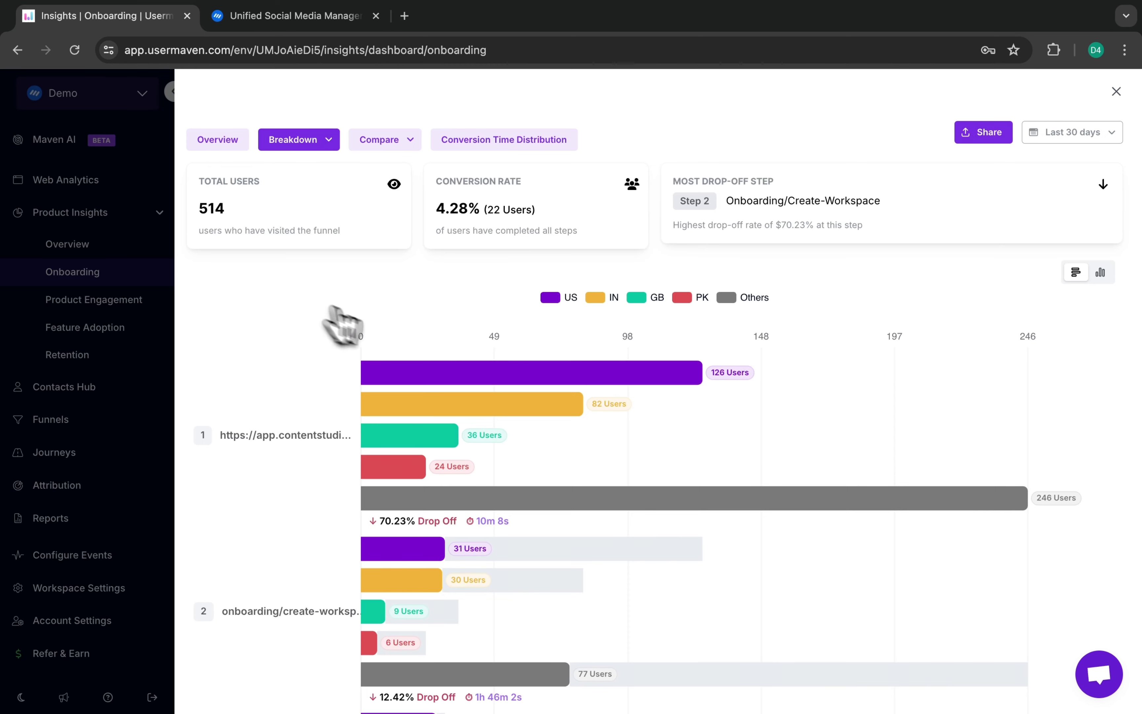
mouse_move(469, 376)
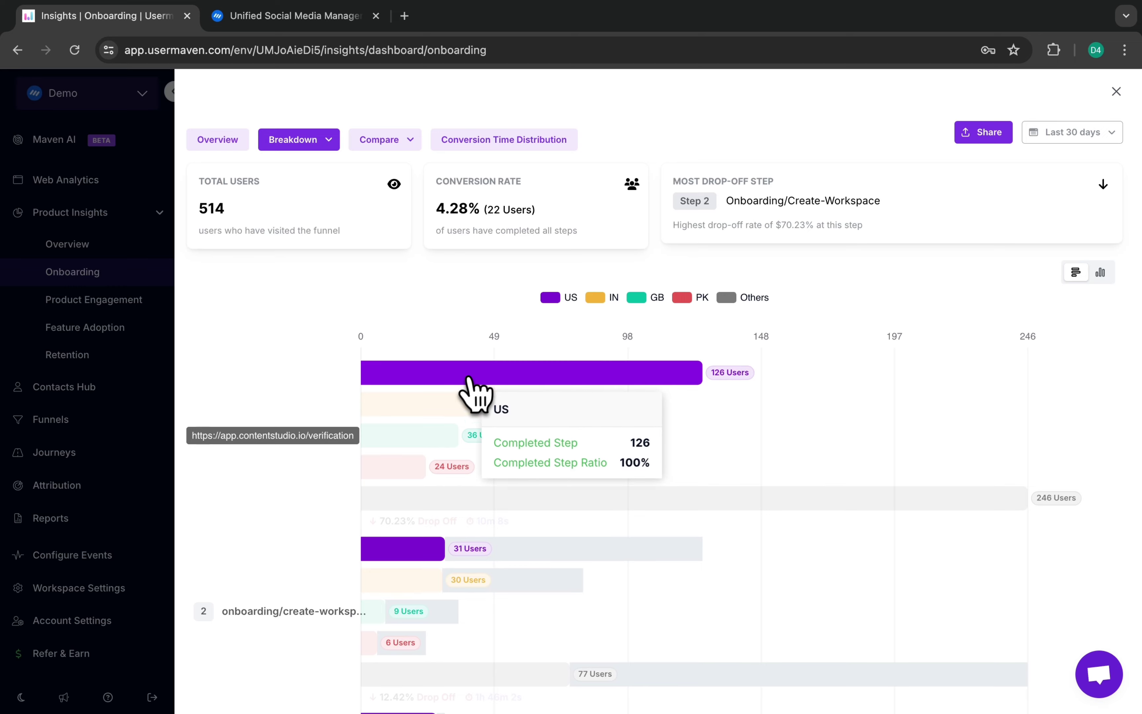
Inspect the completion details of the US, GB, PK and Others bars in the verification step of the country breakdown
mouse_move(452, 492)
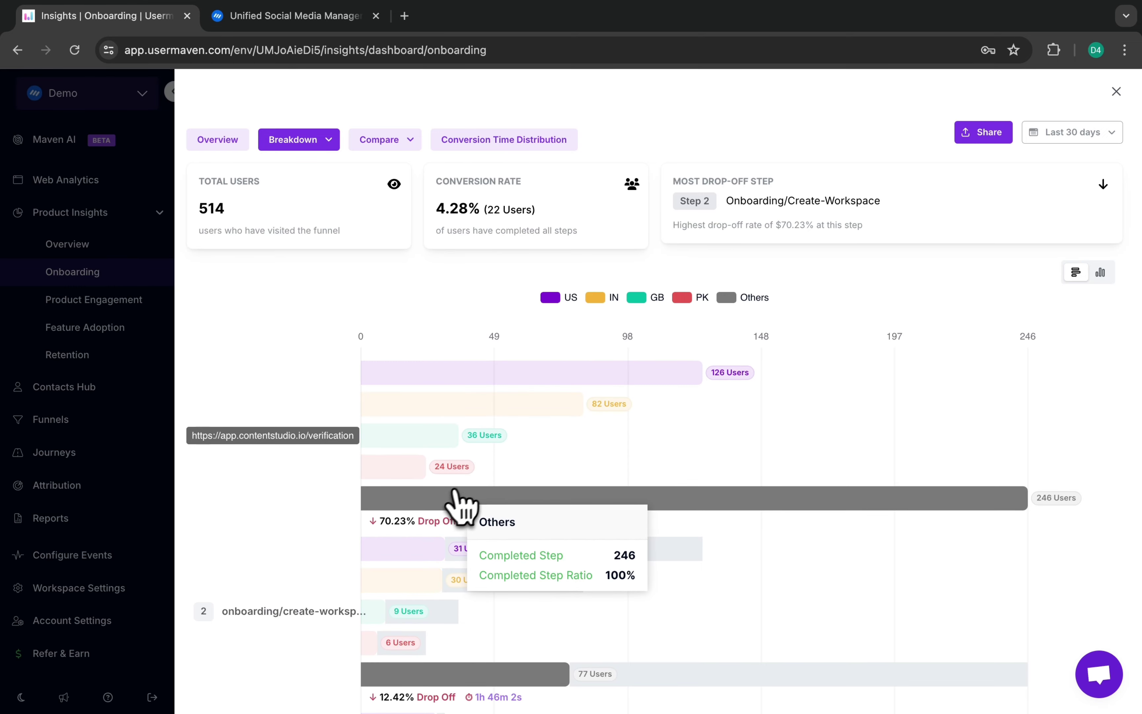
mouse_move(658, 382)
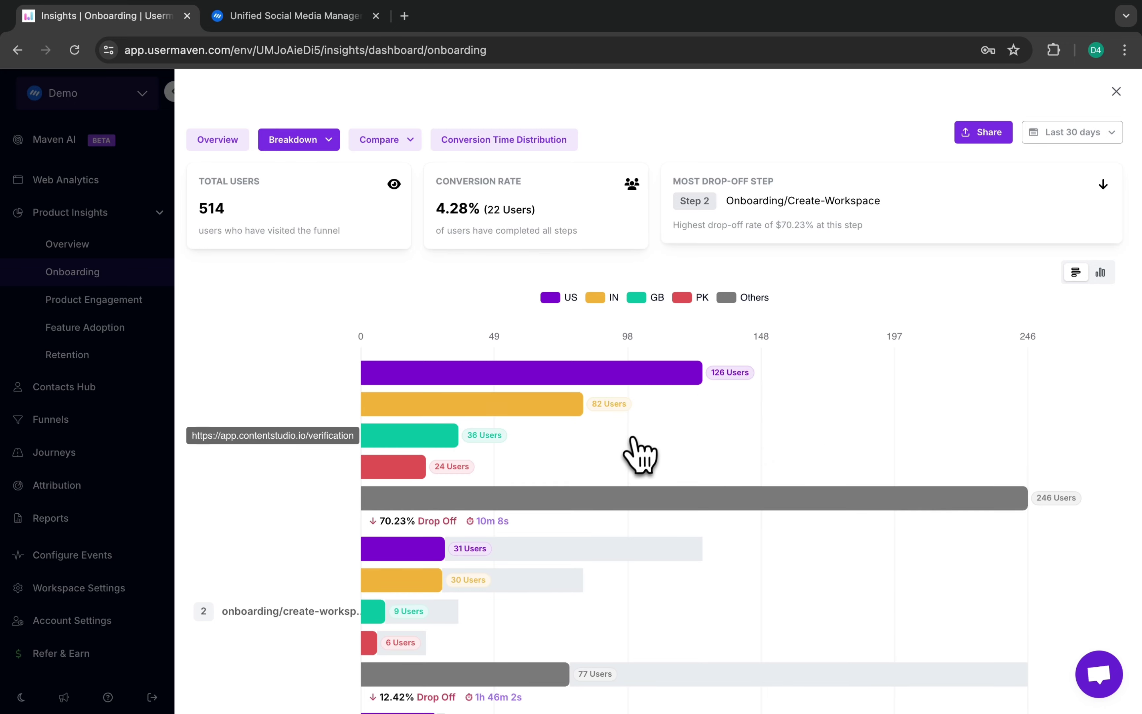
mouse_move(454, 432)
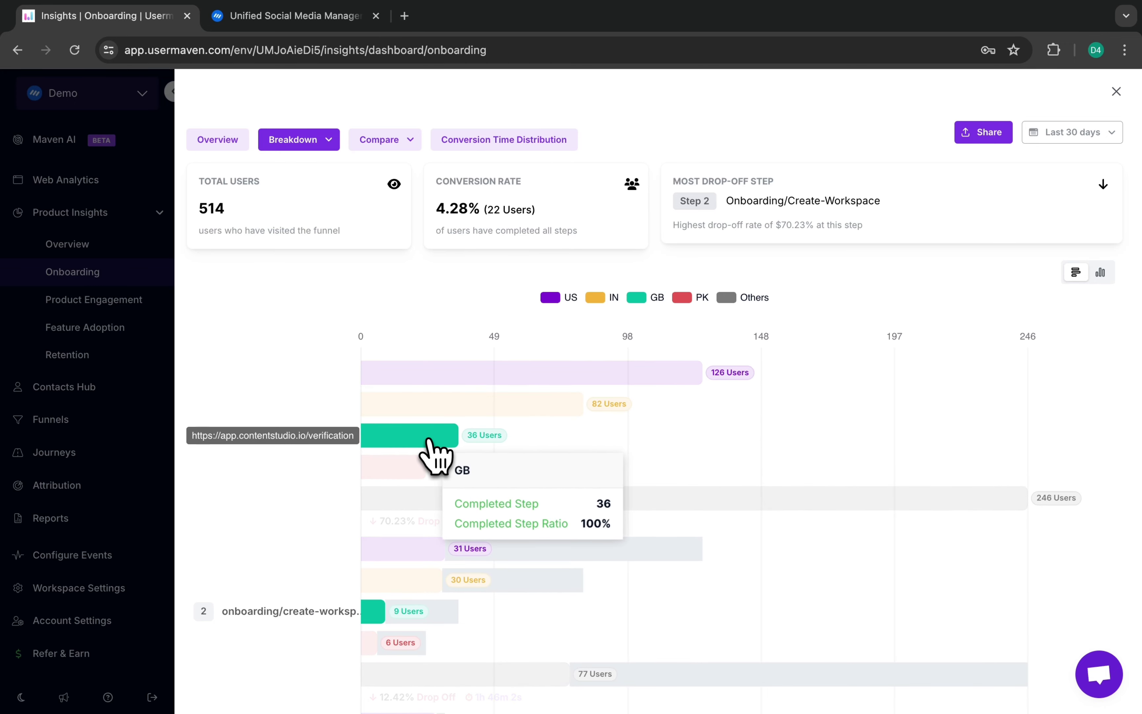
mouse_move(394, 471)
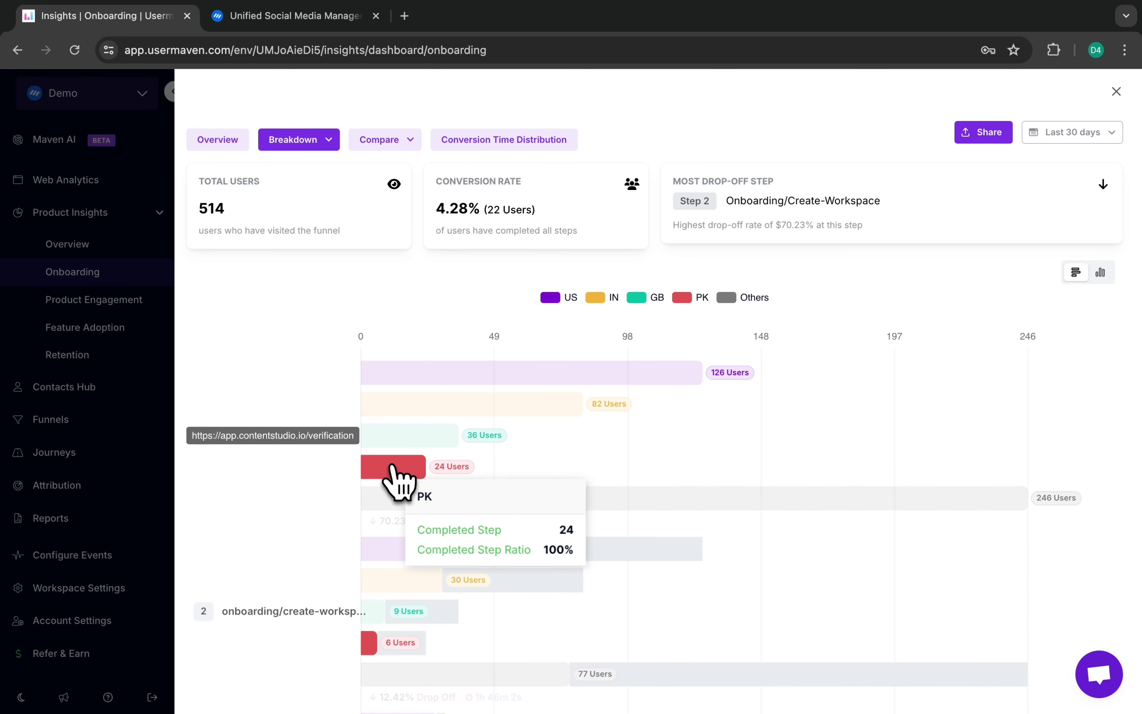
mouse_move(490, 498)
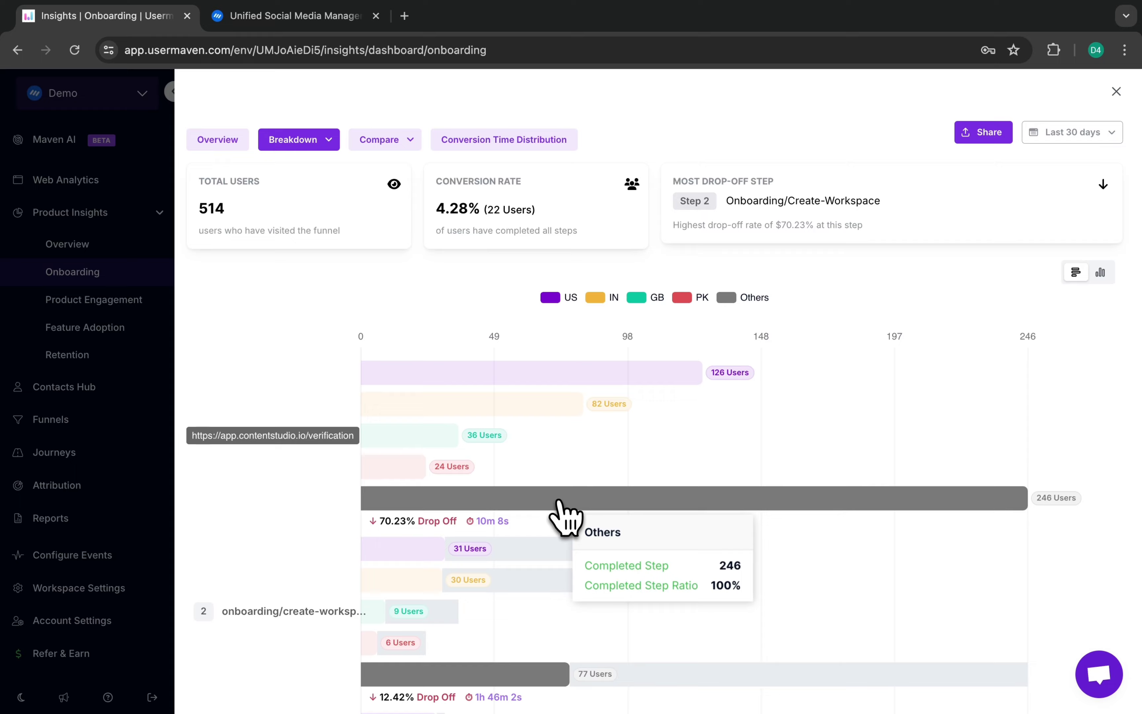
Show the complete country list in the funnel's conversion table and examine the per-country conversion figures
scroll(566, 519, "down", 15)
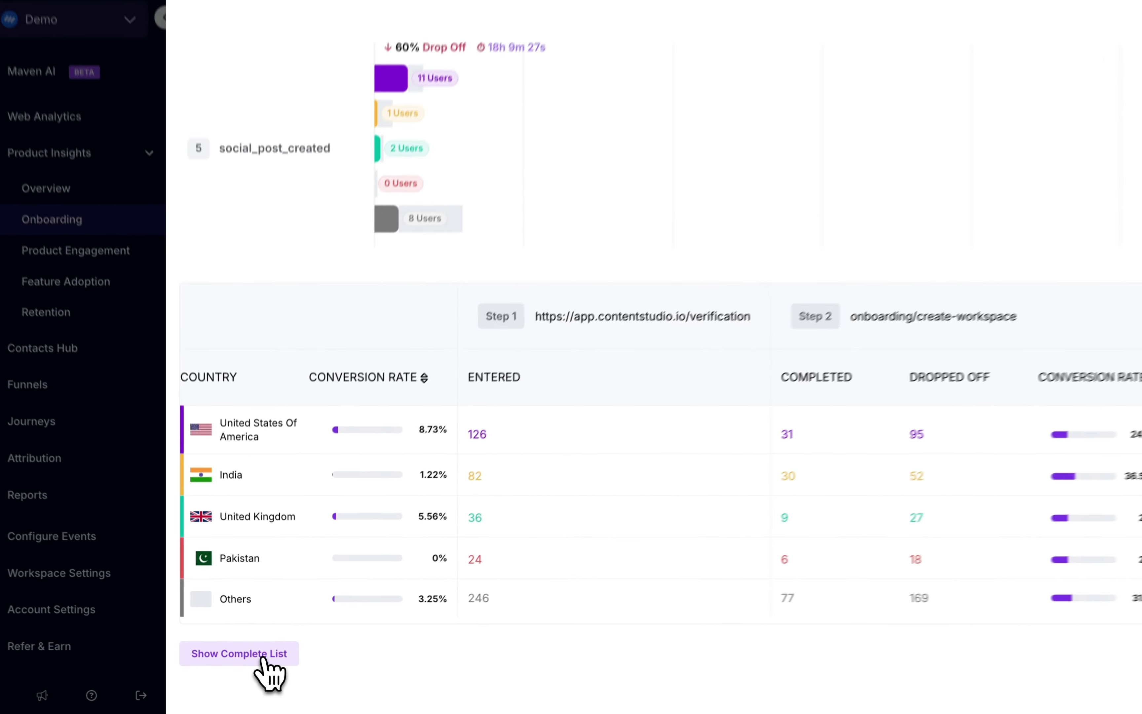
scroll(266, 670, "up", 5)
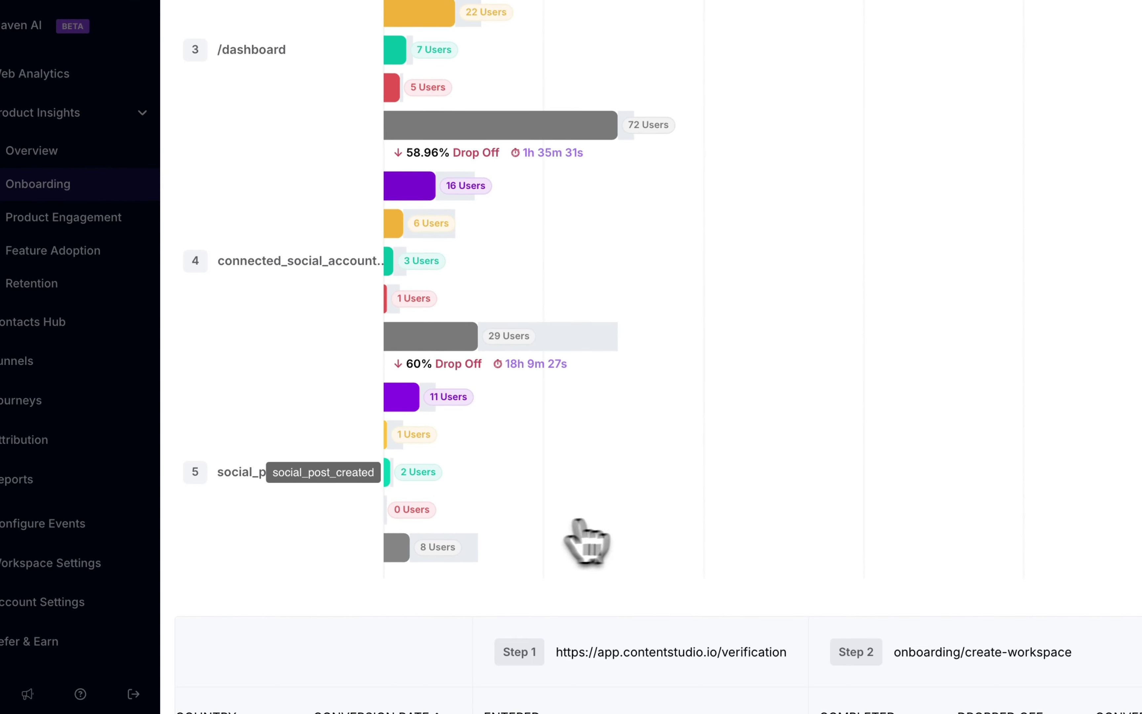
scroll(566, 567, "down", 15)
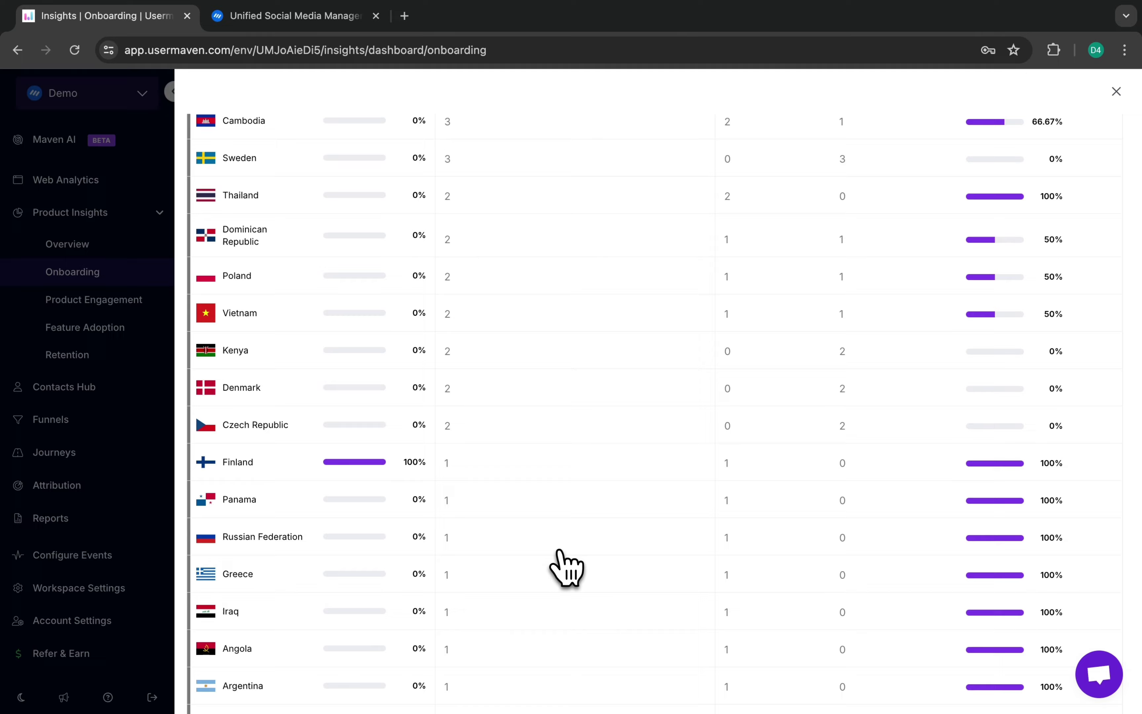
Break down the onboarding funnel by Device, and switch the breakdown to the first-touch Channel
scroll(566, 566, "up", 15)
left_click(298, 139)
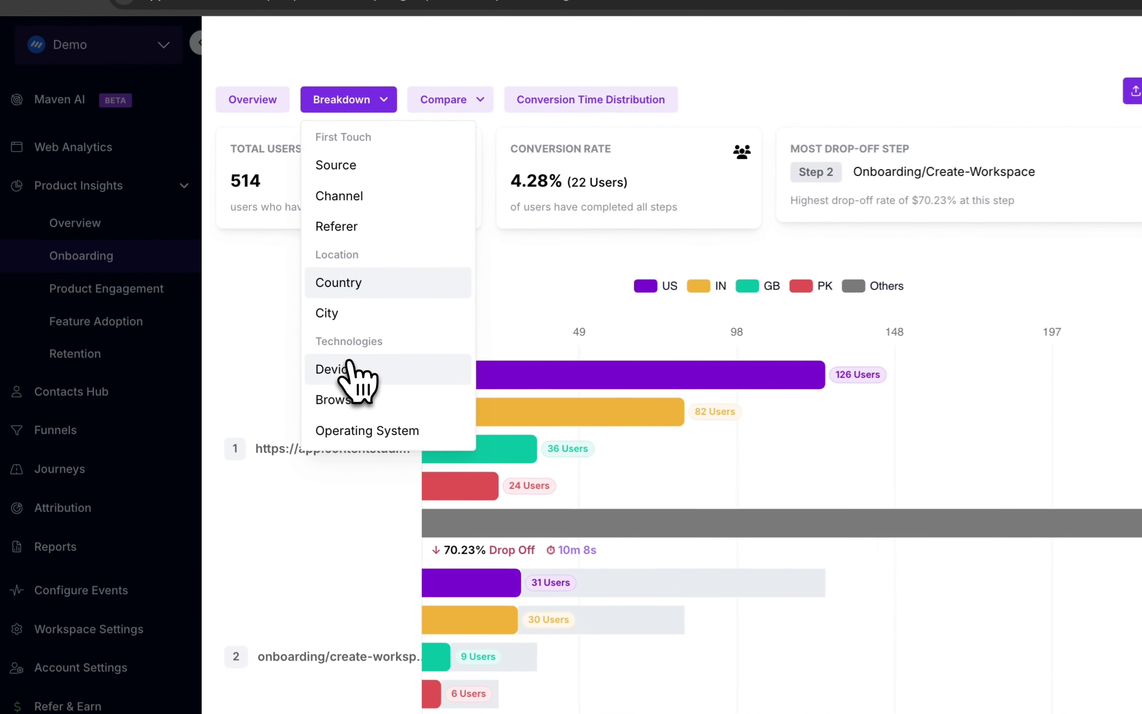
left_click(297, 367)
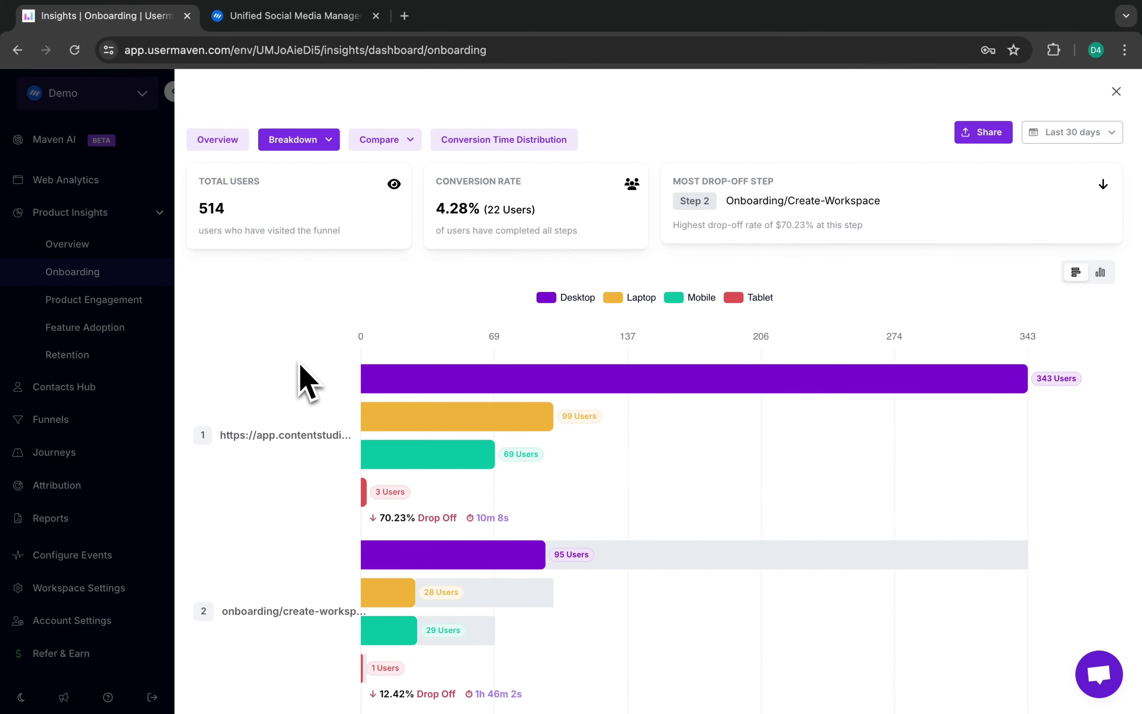
left_click(298, 139)
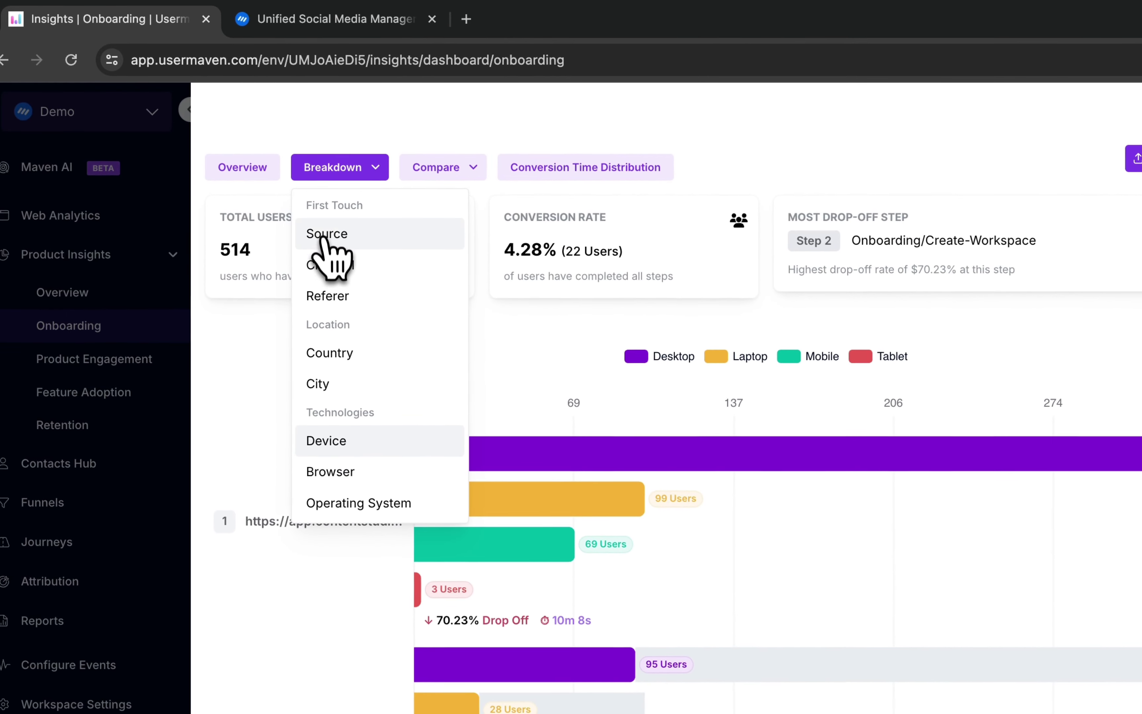
left_click(289, 221)
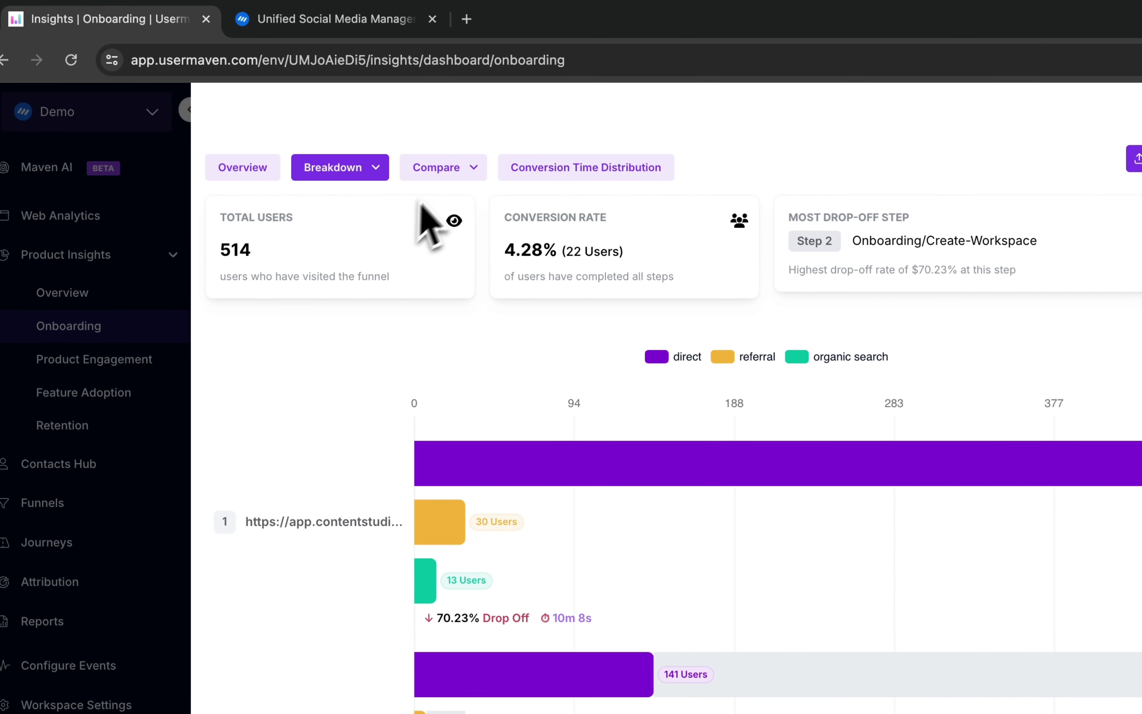
Compare the funnel as current vs previous day and examine both periods' step charts and the conversion table
left_click(447, 174)
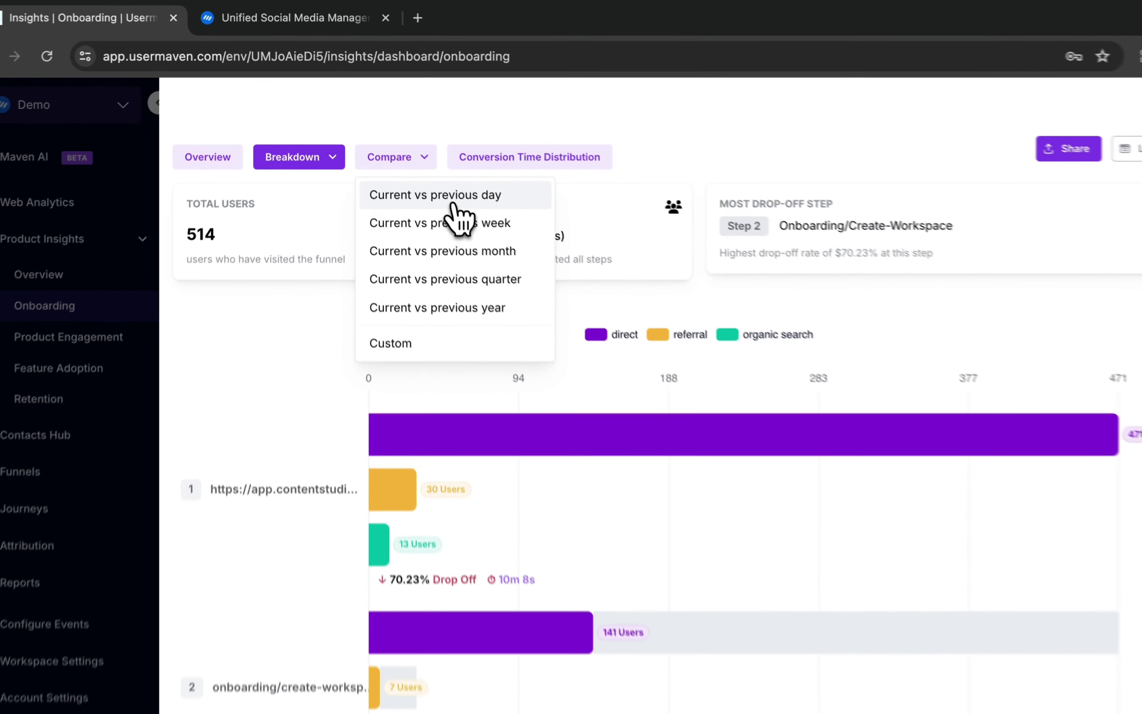
left_click(436, 175)
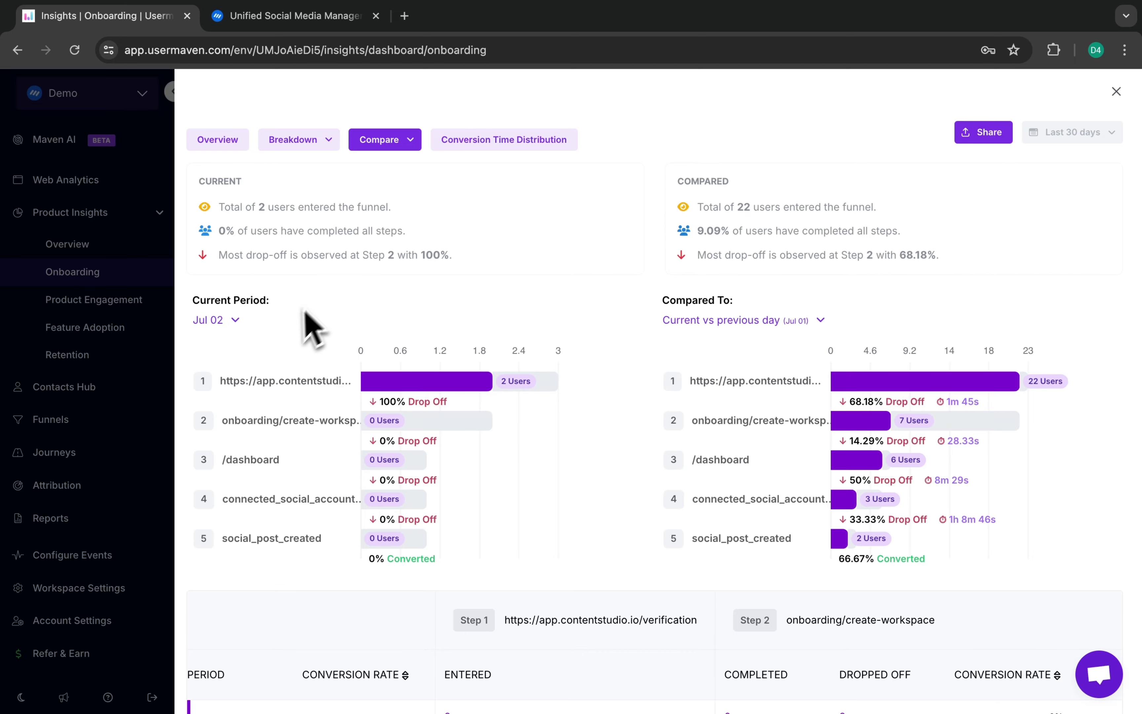
mouse_move(481, 385)
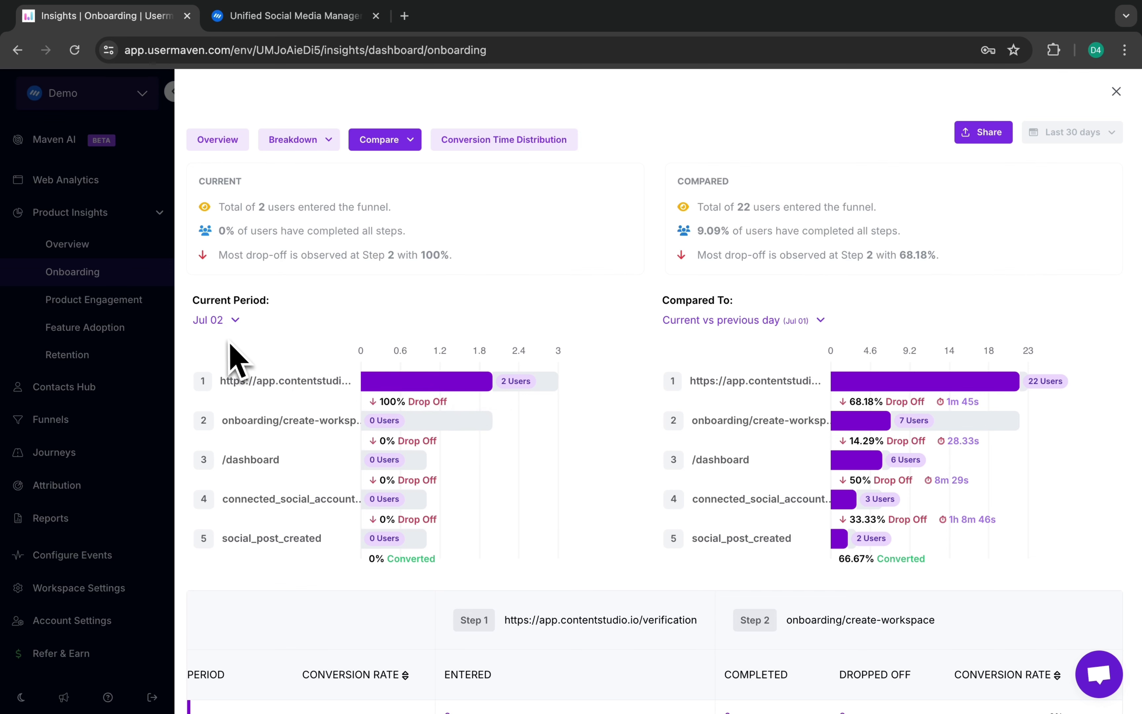
mouse_move(880, 385)
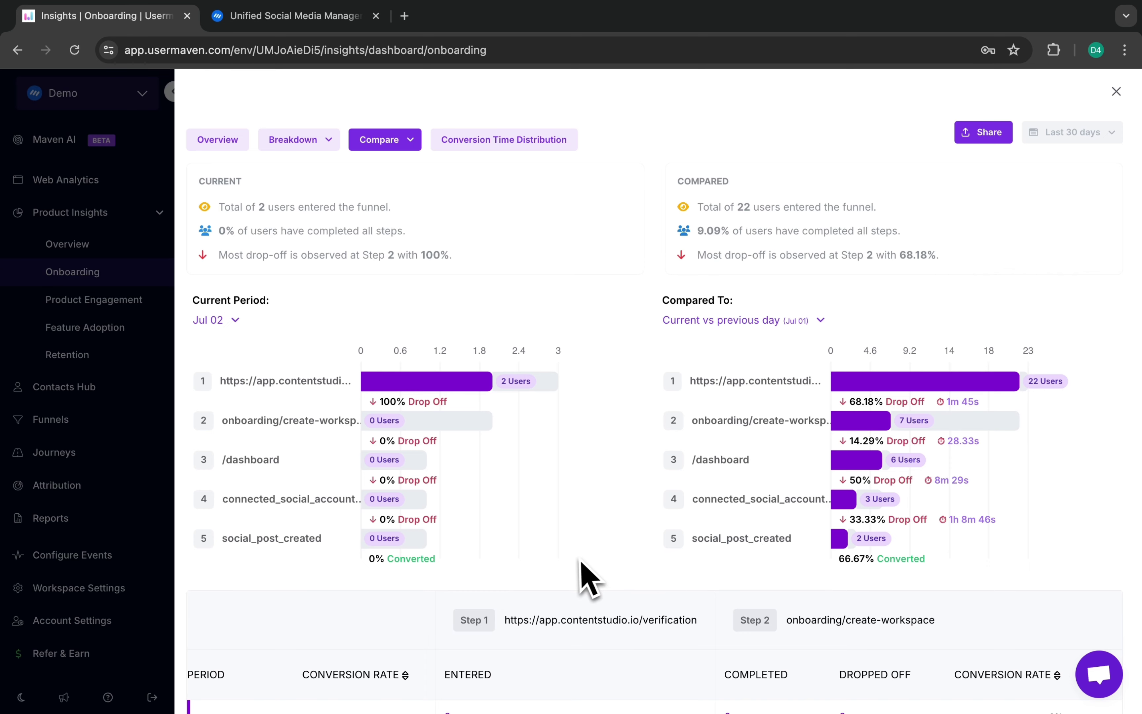
scroll(585, 578, "down", 2)
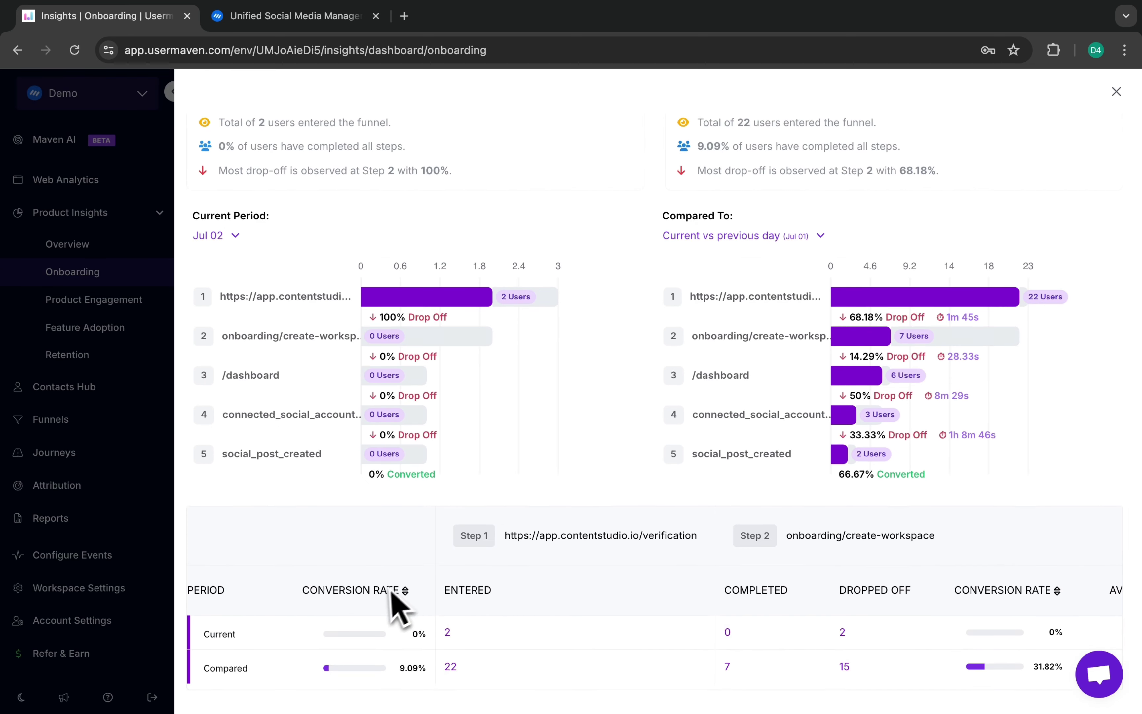
scroll(587, 676, "right", 10)
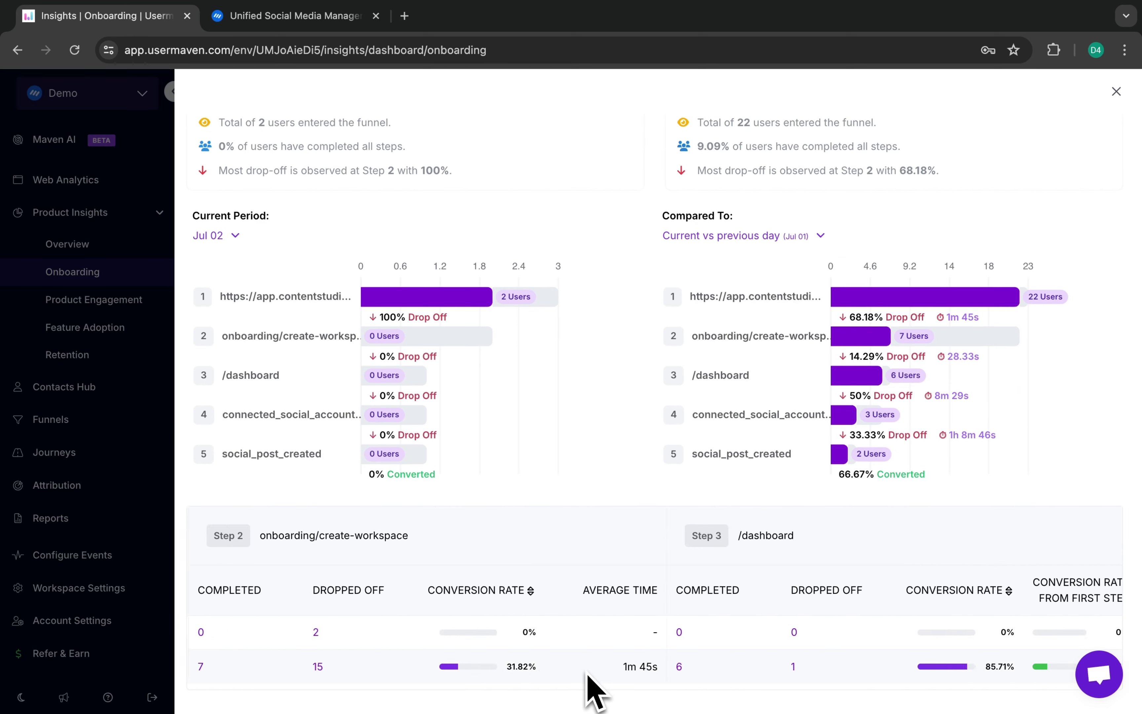
scroll(586, 673, "left", 10)
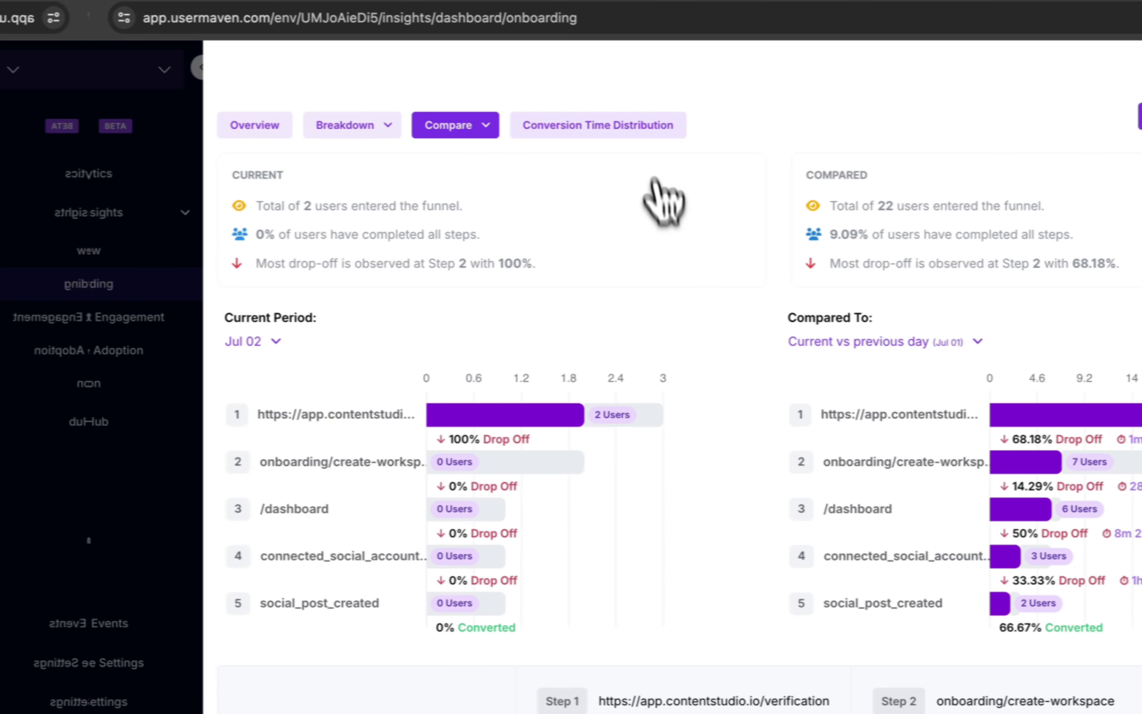
Open the Conversion Time Distribution for Step 1 to Step 2 and inspect the users in its time ranges
left_click(592, 123)
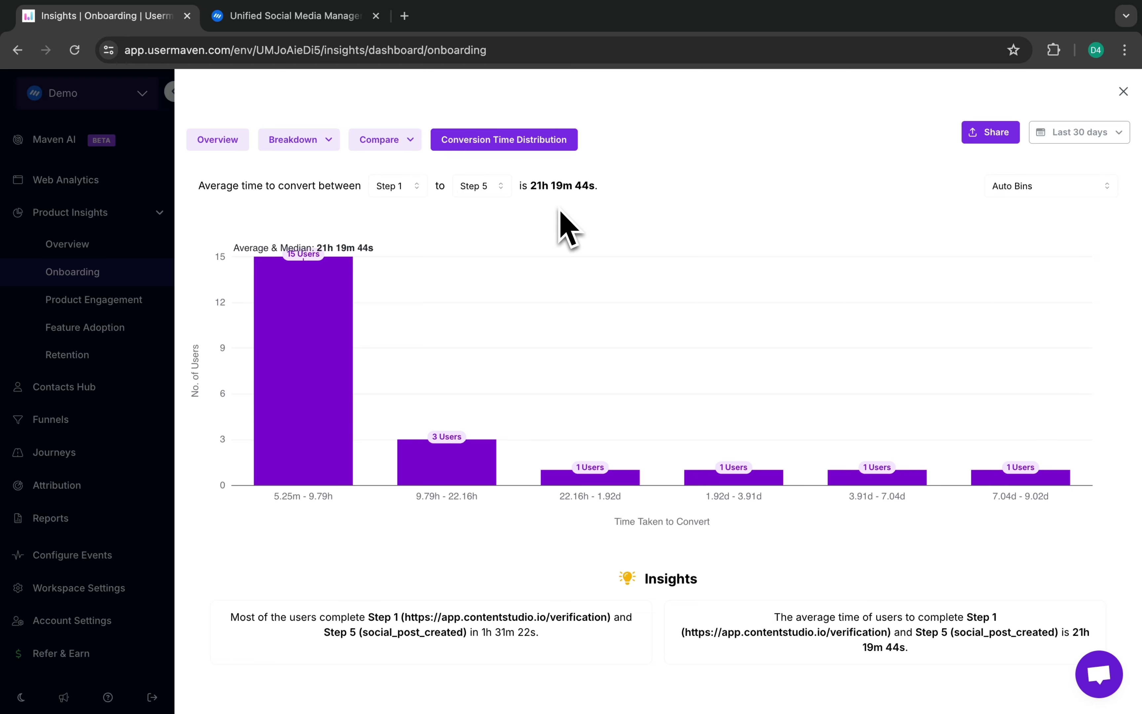
left_click(476, 186)
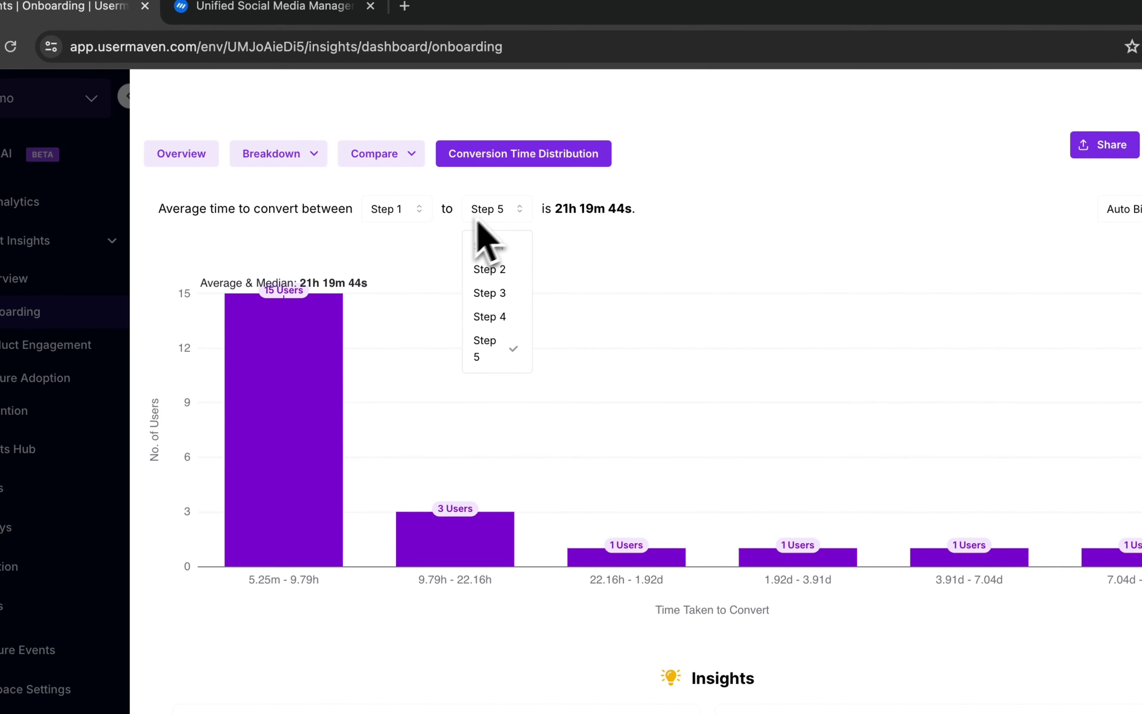
left_click(479, 235)
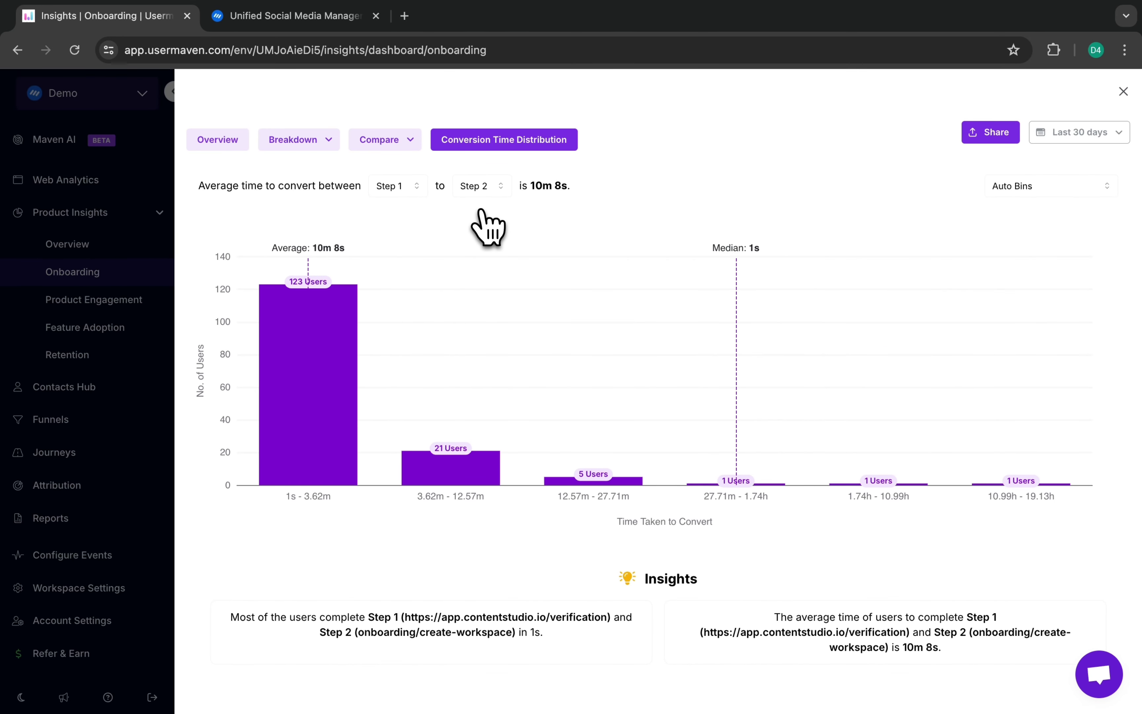
mouse_move(320, 303)
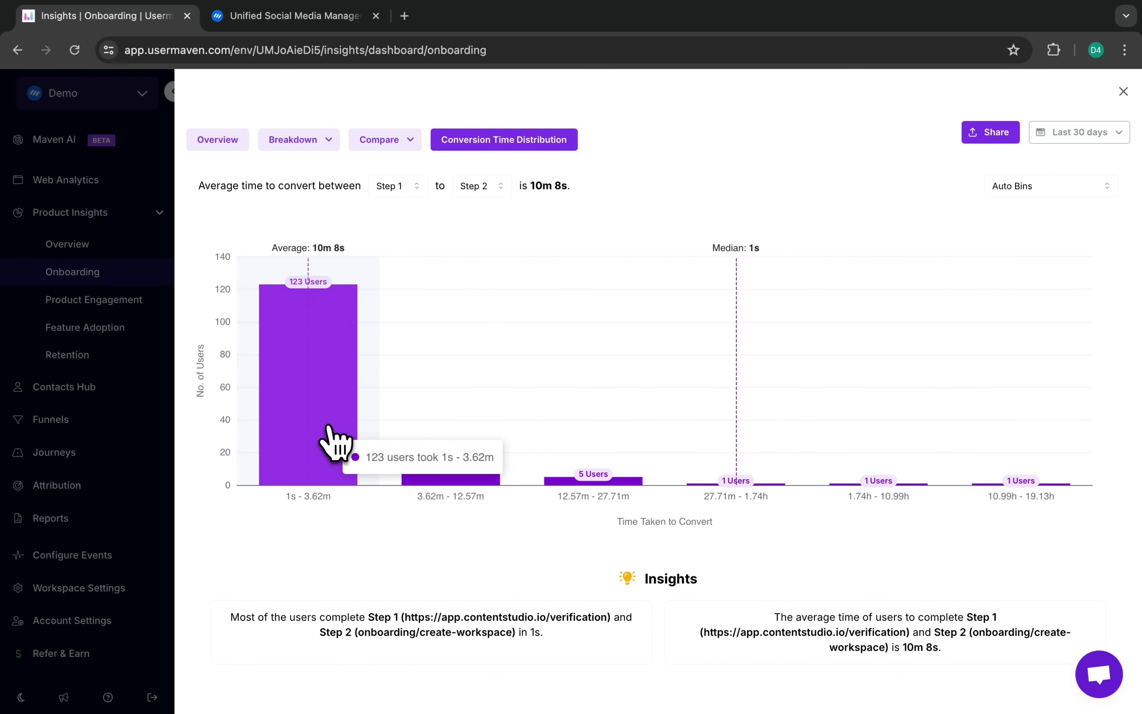
mouse_move(530, 466)
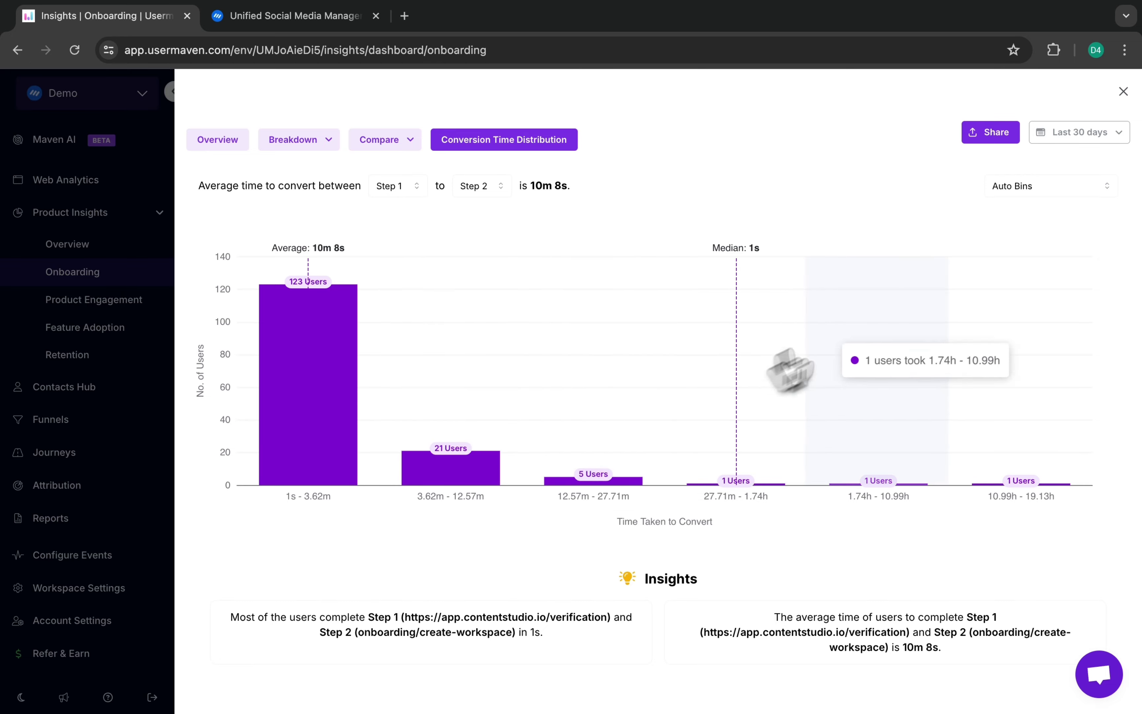
Group the conversion time distribution into 6 bins and inspect the resulting bars and insights
left_click(1024, 187)
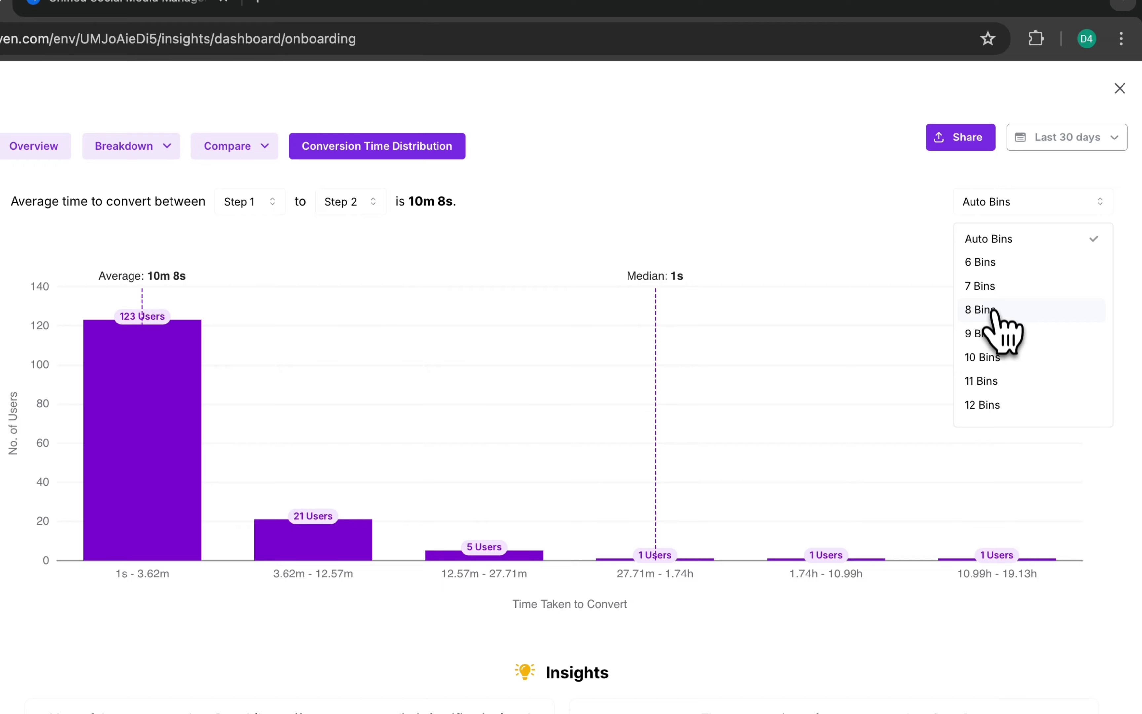
left_click(987, 262)
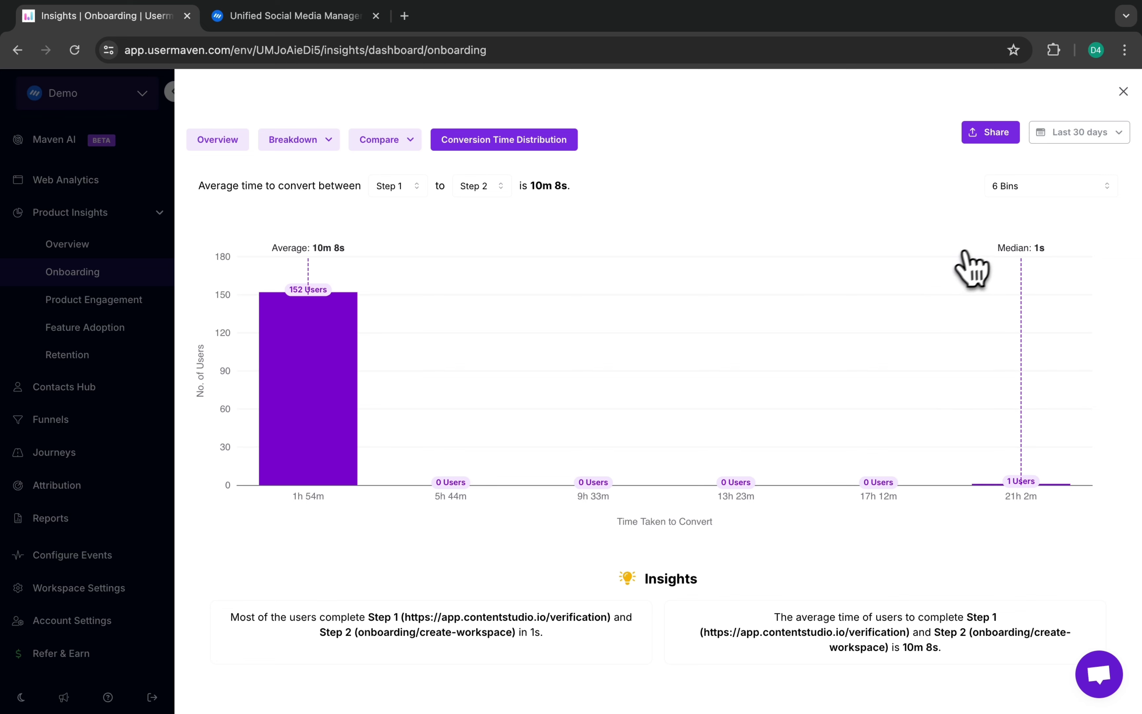
mouse_move(722, 456)
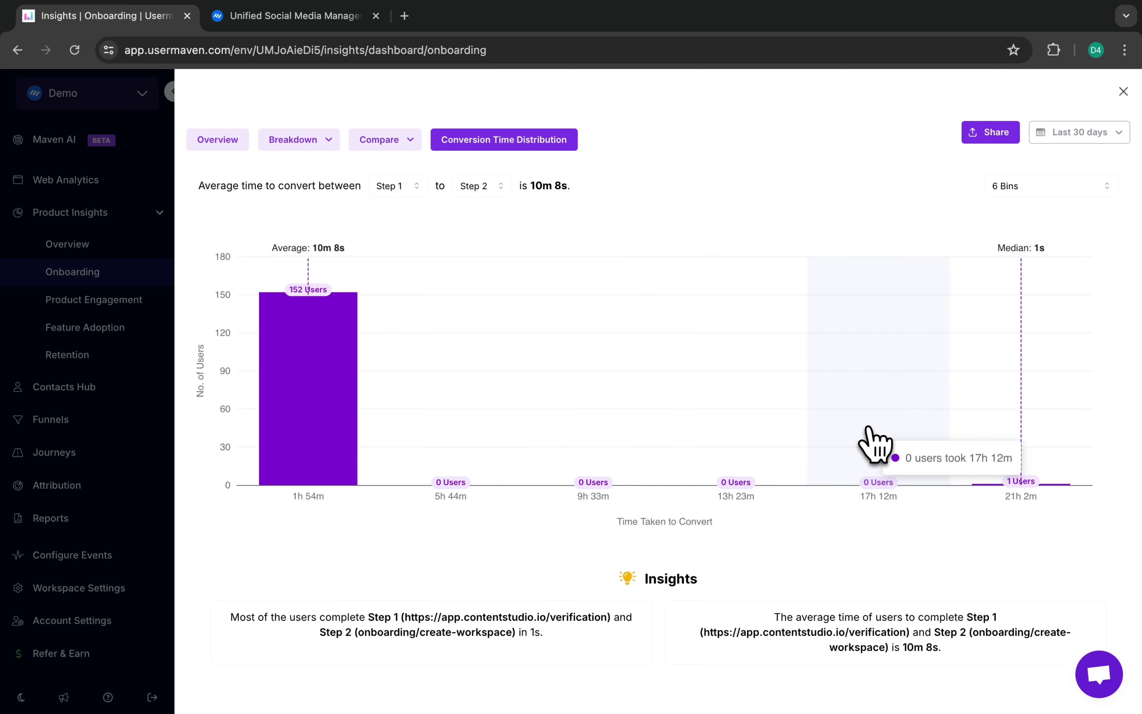
mouse_move(312, 295)
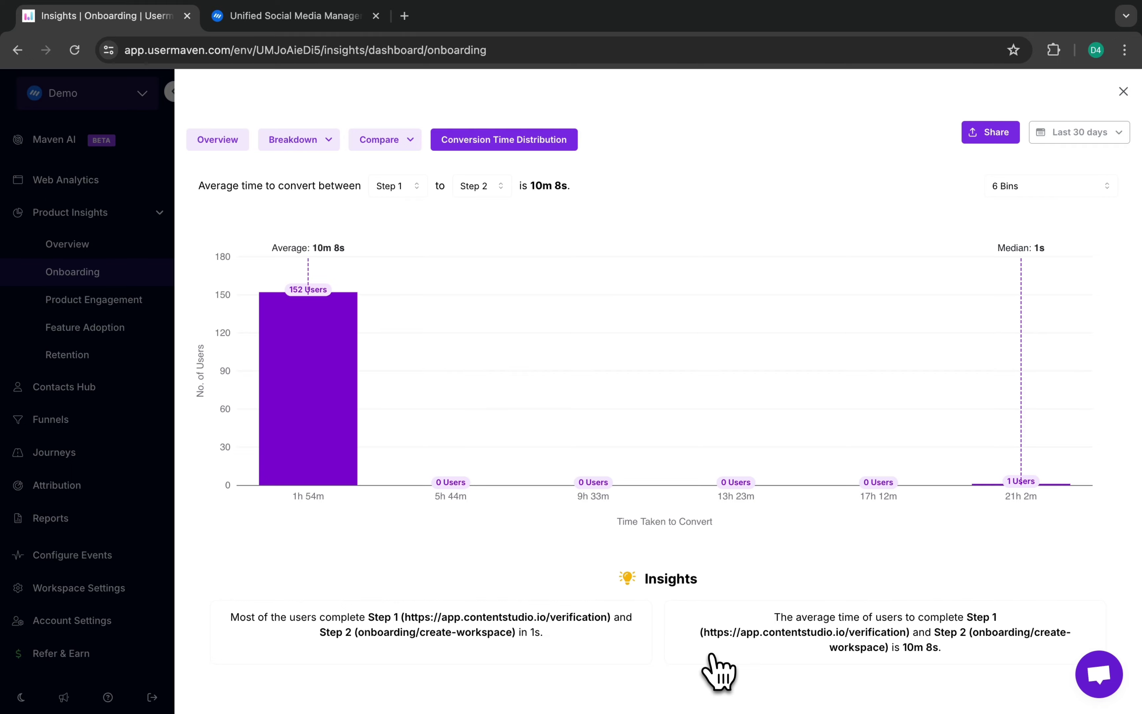
Close the Deep Dive and bring up the Users Details section listing users who completed each onboarding step
left_click(146, 441)
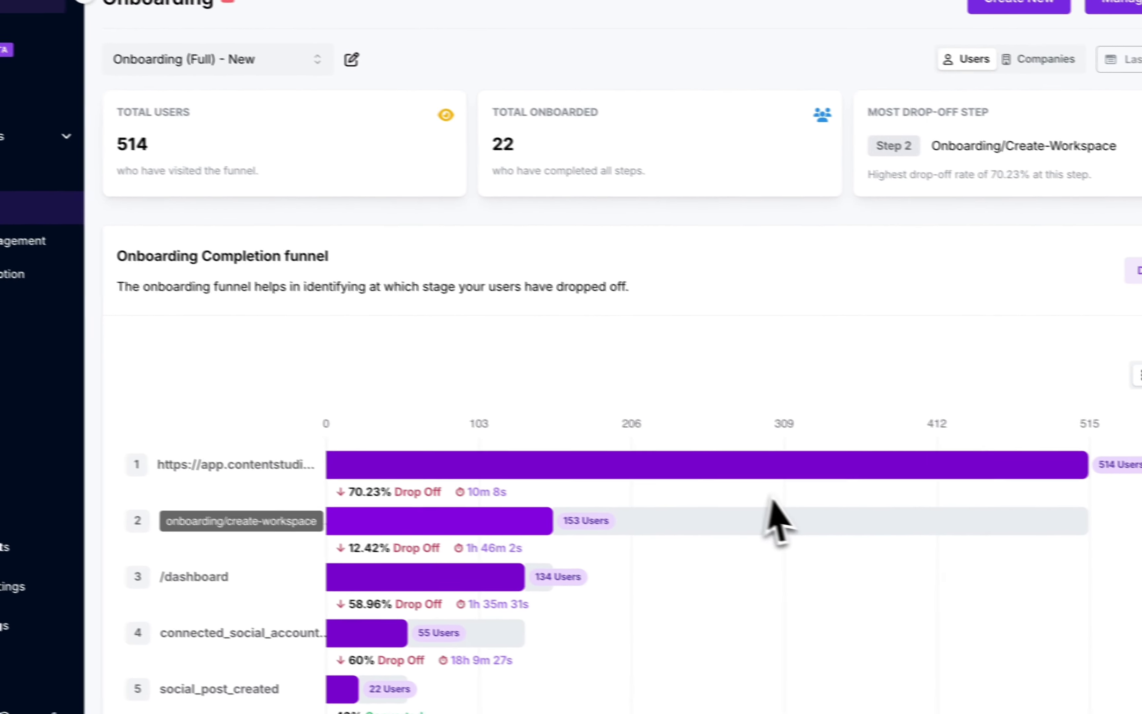
scroll(778, 519, "down", 5)
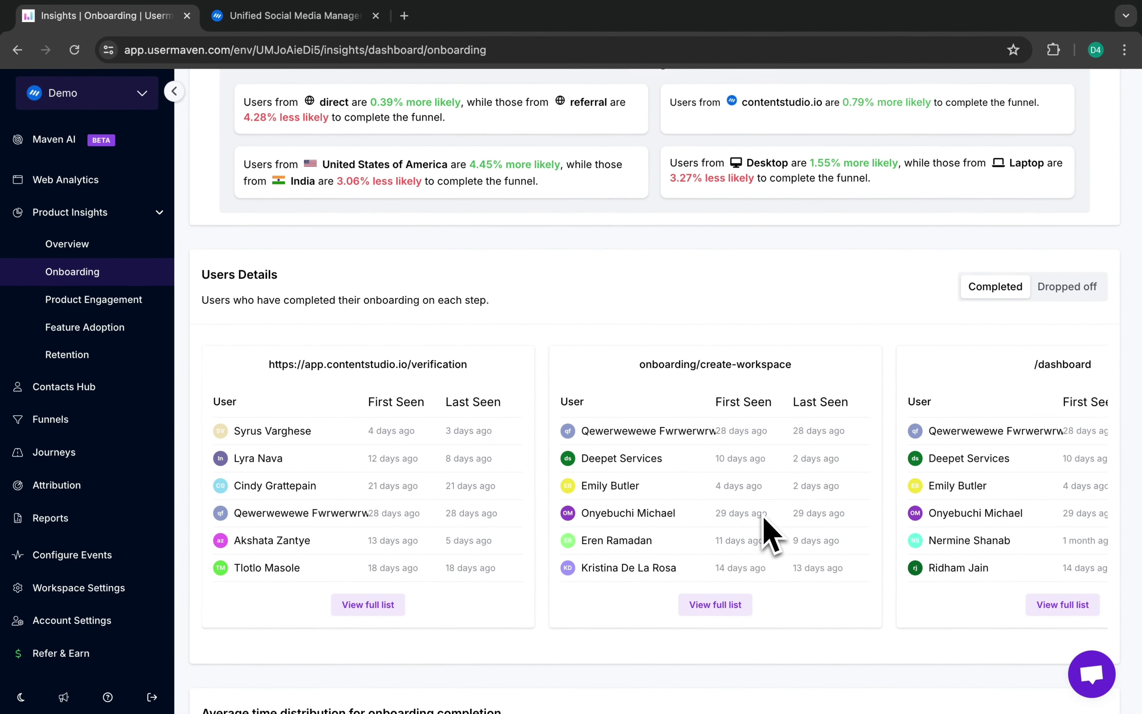
scroll(766, 533, "down", 1)
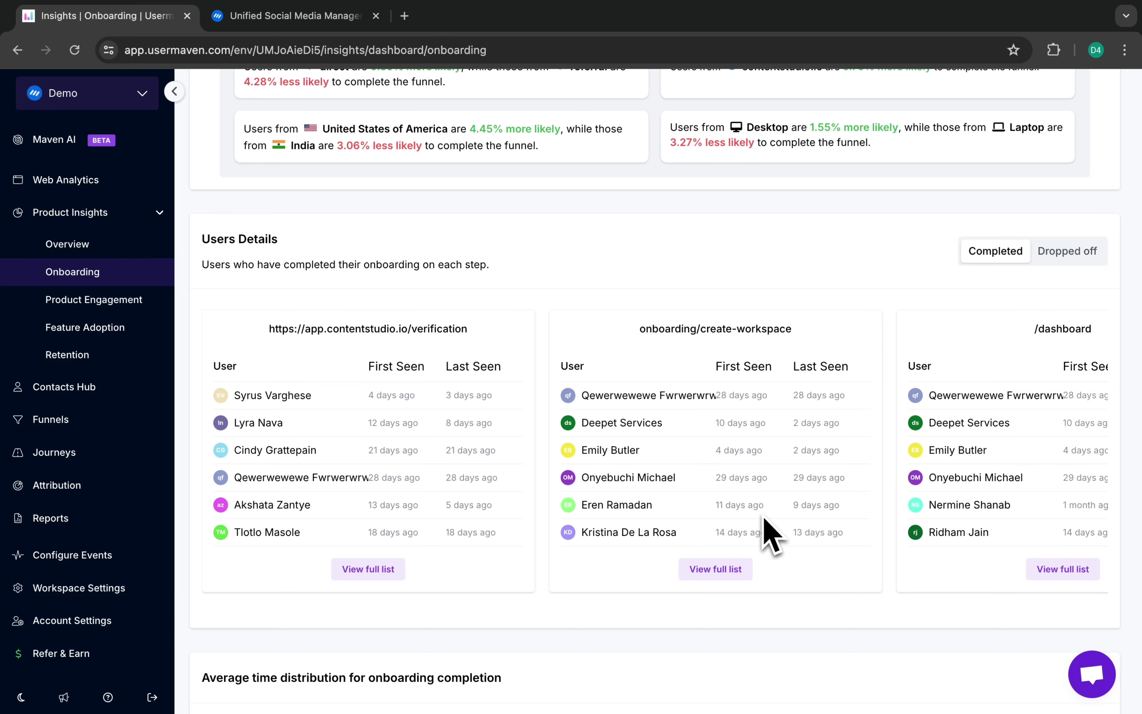
Switch Users Details to dropped-off users and open the full list for the onboarding/create-workspace step
left_click(1067, 251)
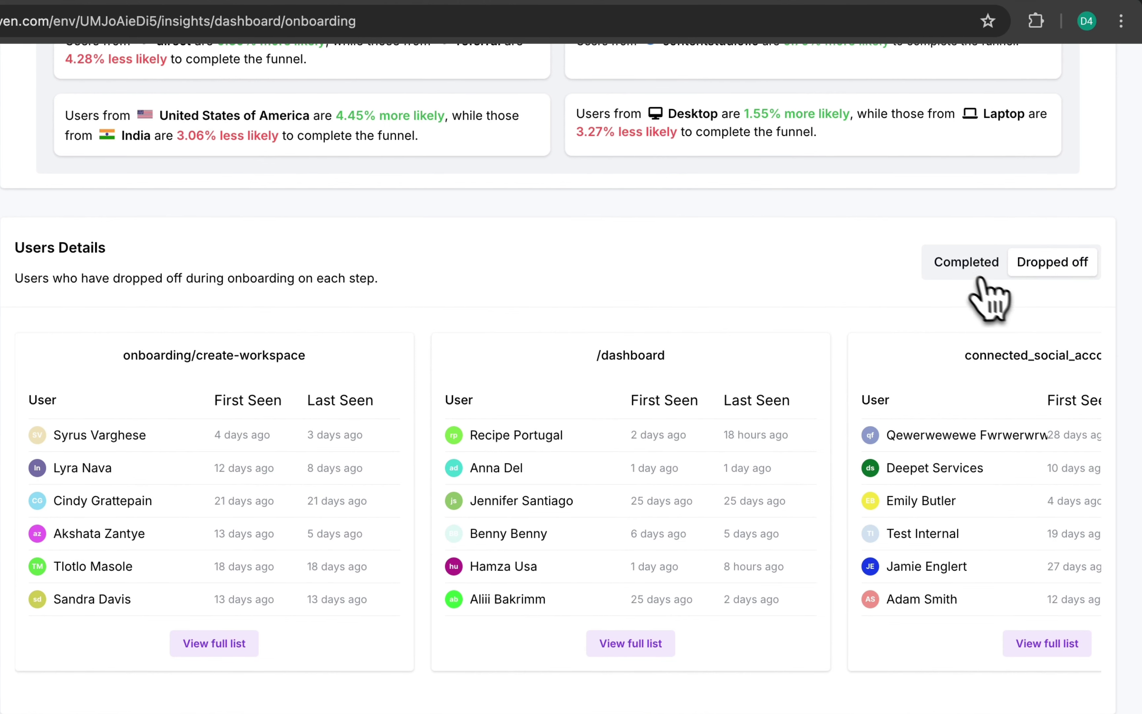
left_click(970, 269)
left_click(1066, 274)
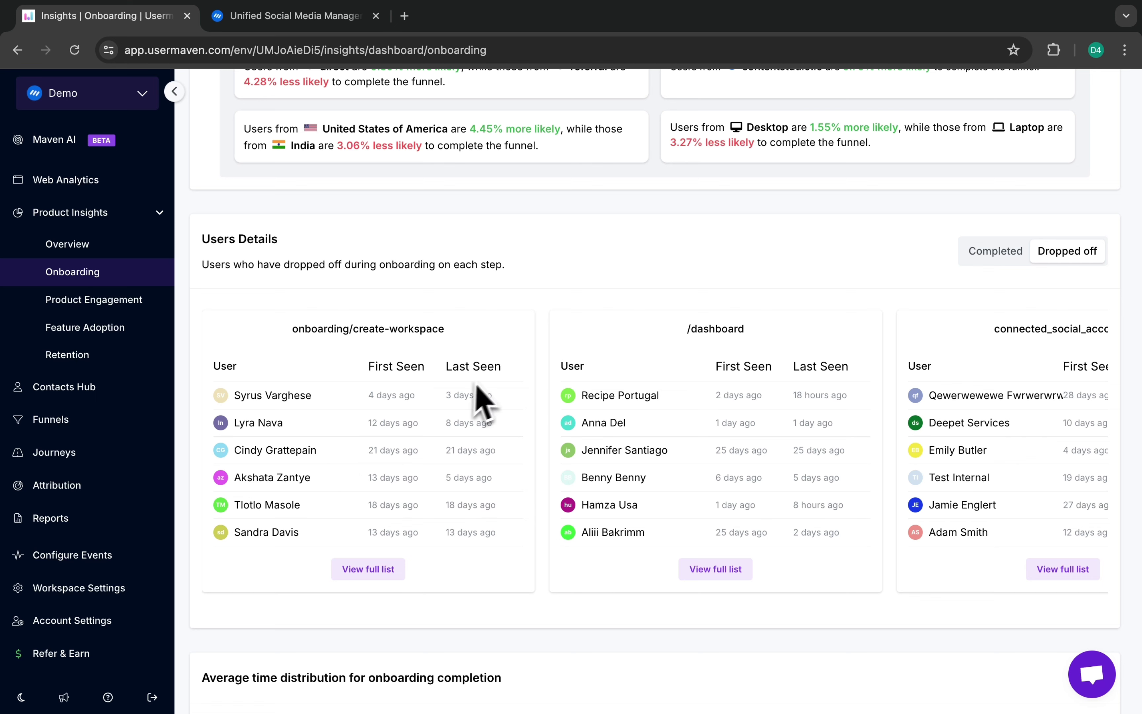
mouse_move(503, 452)
mouse_move(489, 510)
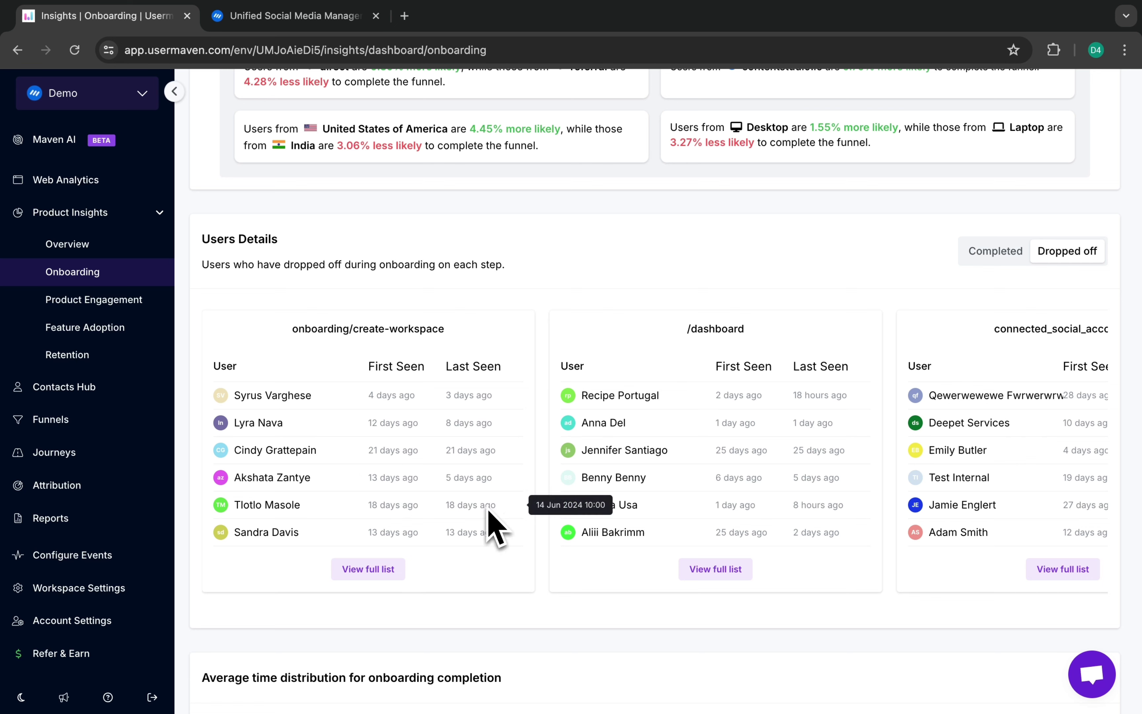
left_click(391, 570)
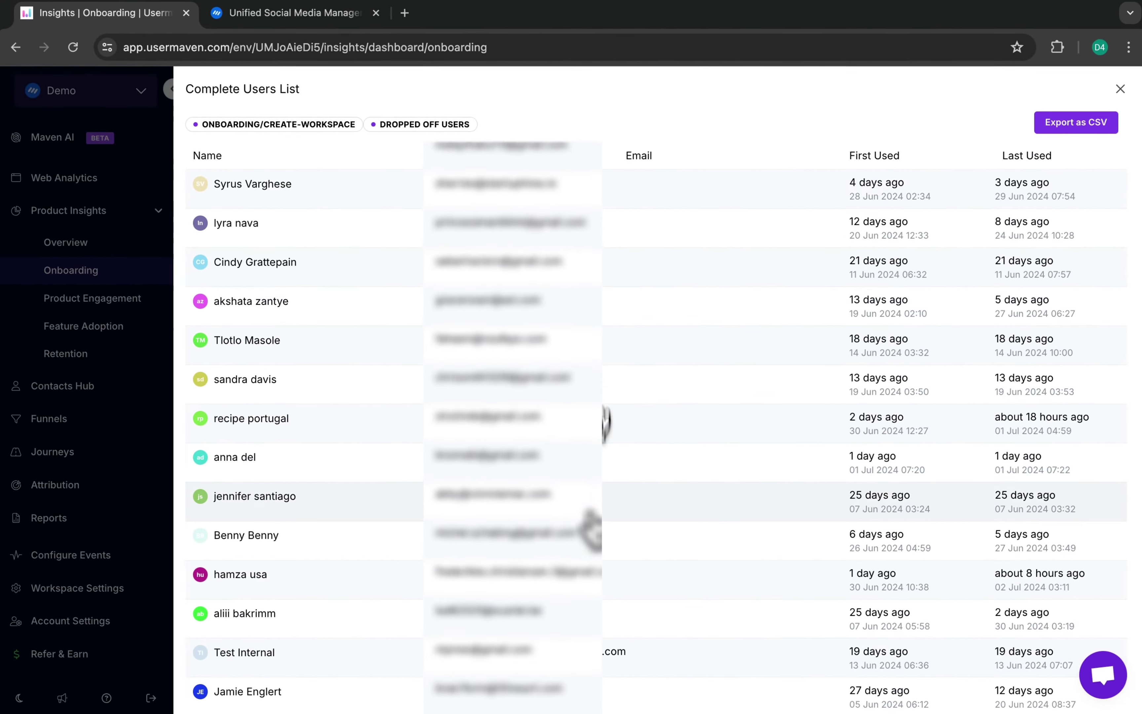
Look through the complete list of dropped-off users for the onboarding/create-workspace step and close it
scroll(599, 519, "down", 15)
scroll(599, 522, "up", 15)
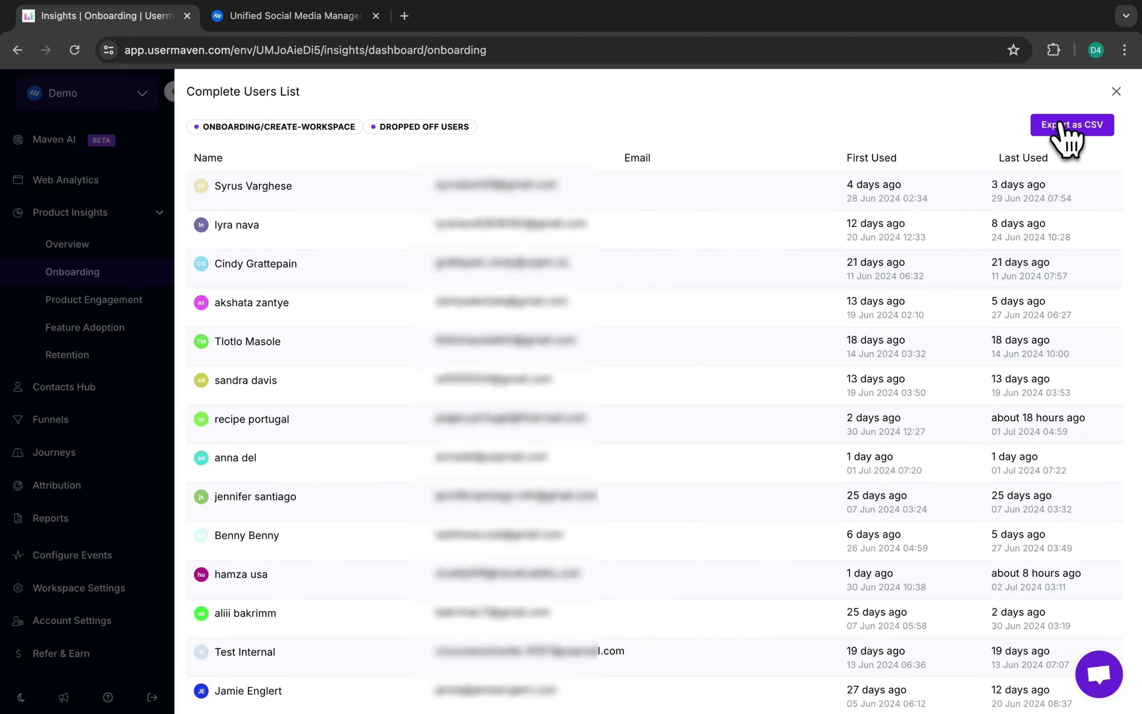
left_click(142, 363)
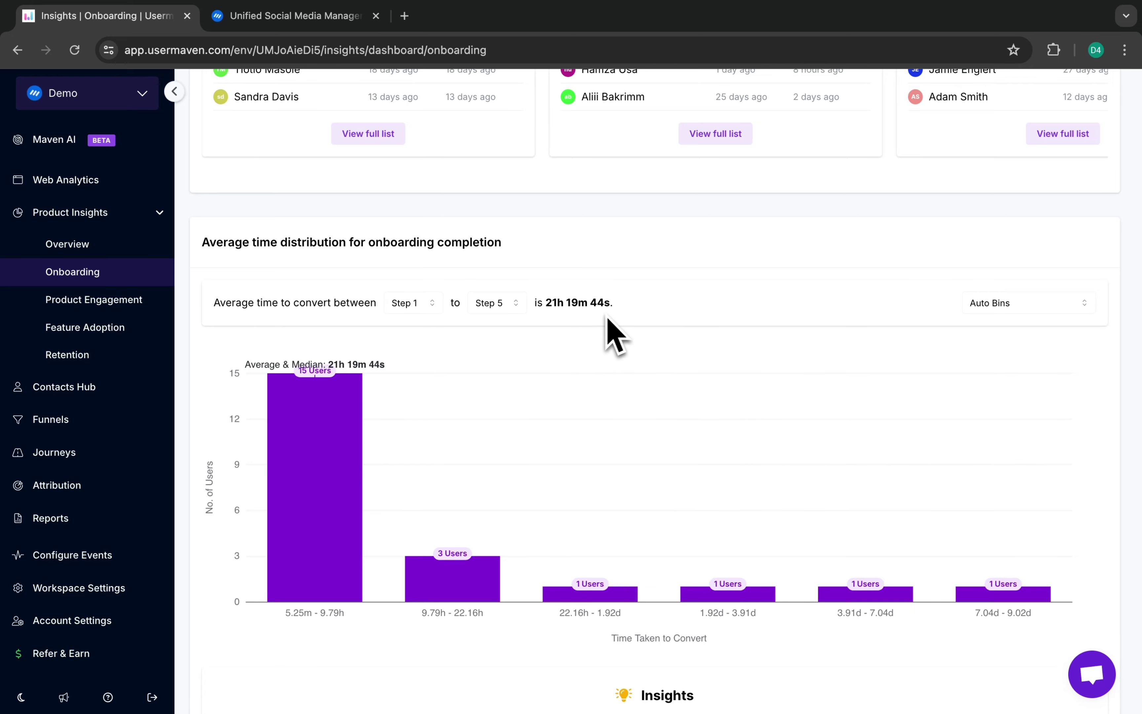
Set the average time distribution for onboarding completion to cover conversion from Step 1 to Step 3
left_click(496, 303)
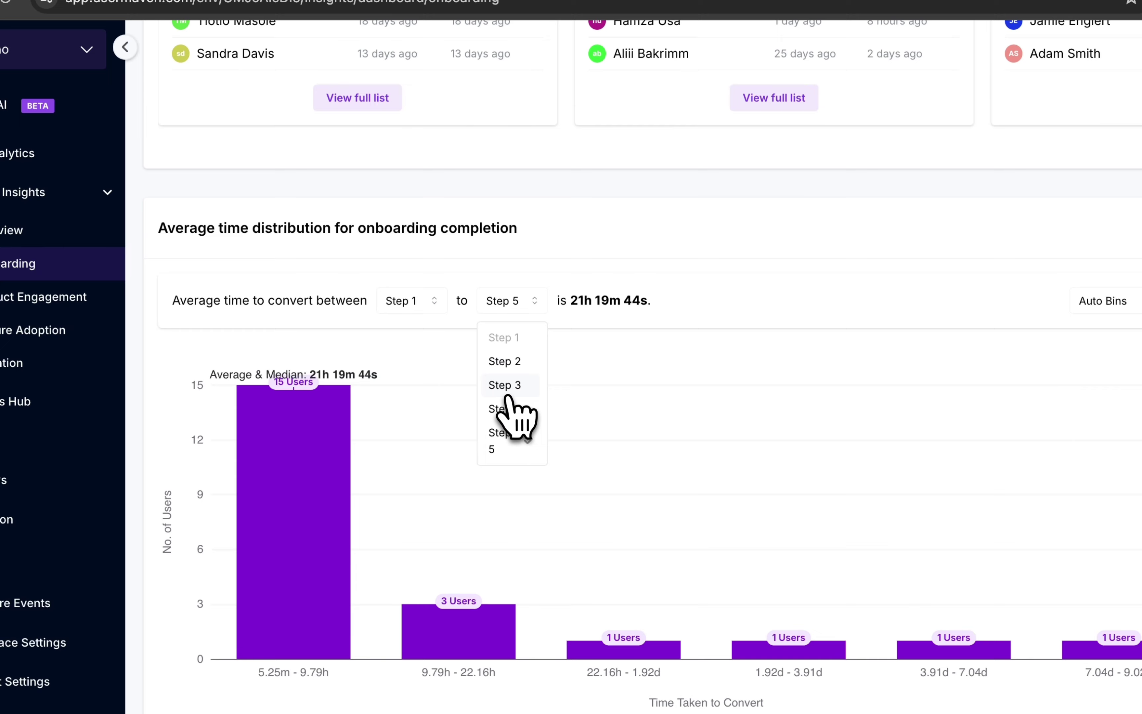
left_click(506, 392)
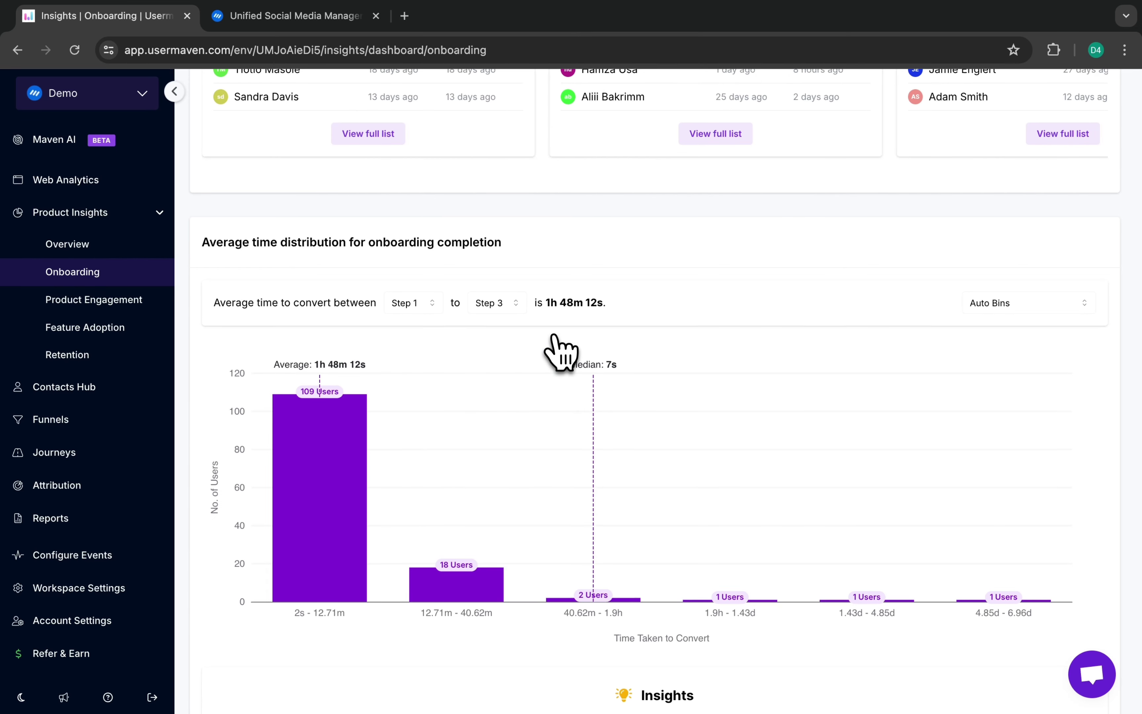
mouse_move(459, 592)
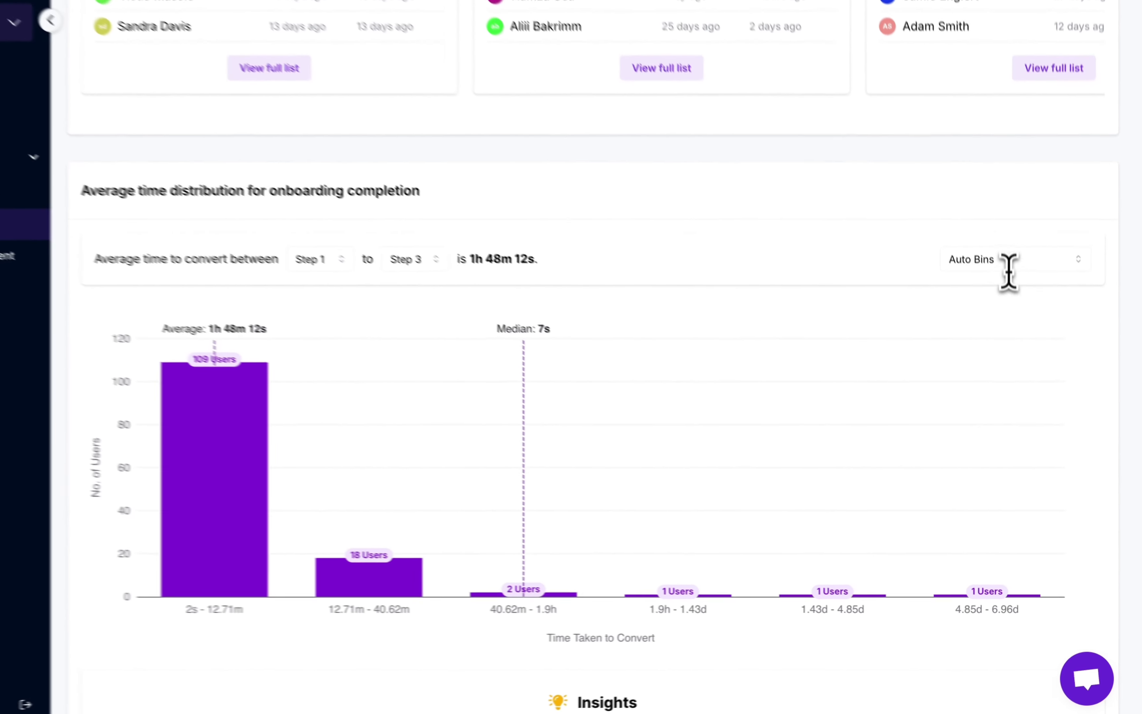
Check the bin options of the average time distribution and review its Insights before returning to the onboarding overview
left_click(1008, 268)
left_click(915, 675)
scroll(915, 675, "down", 1)
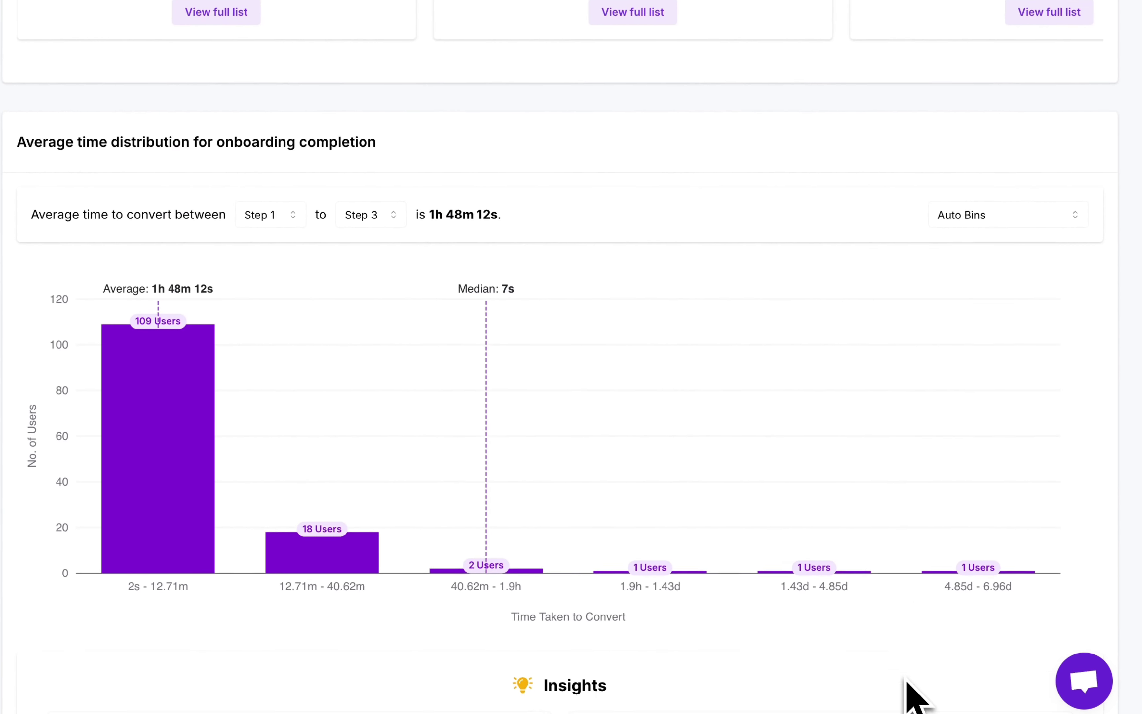
scroll(907, 680, "down", 3)
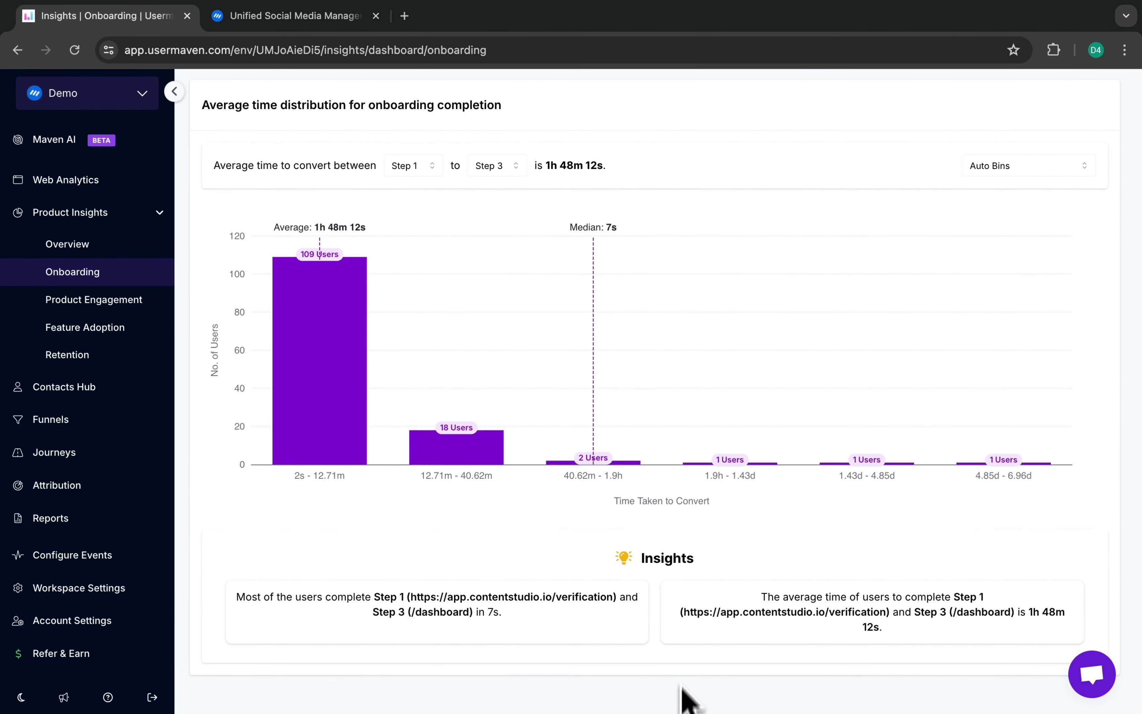
scroll(764, 382, "up", 15)
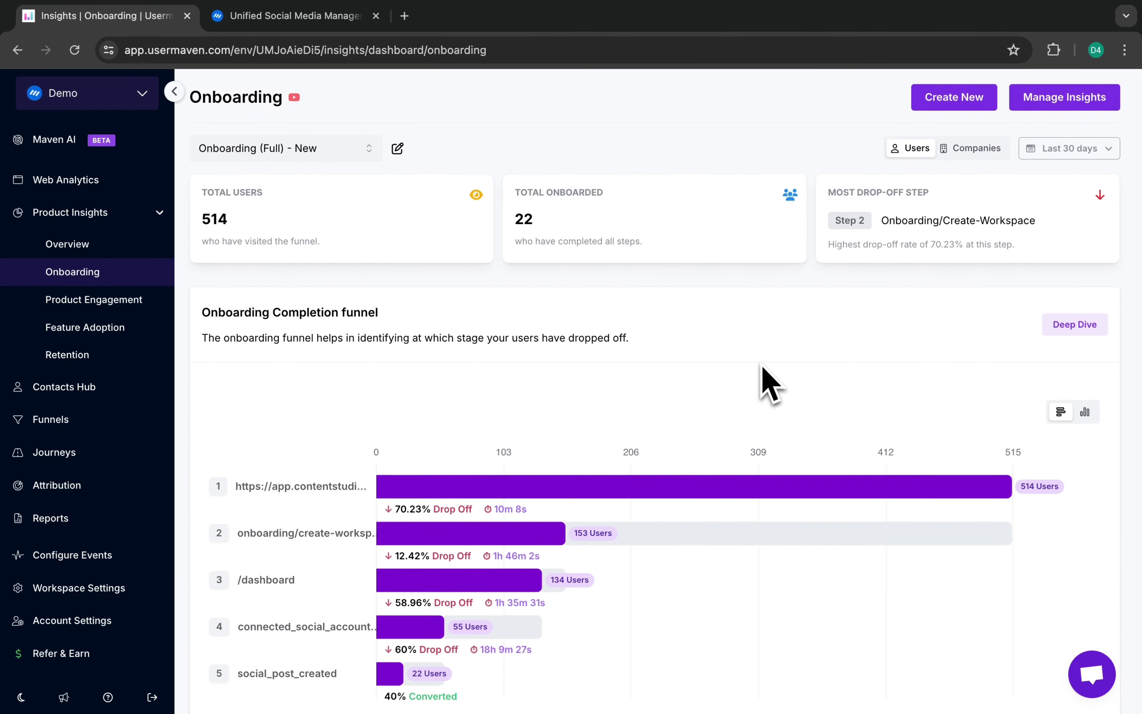